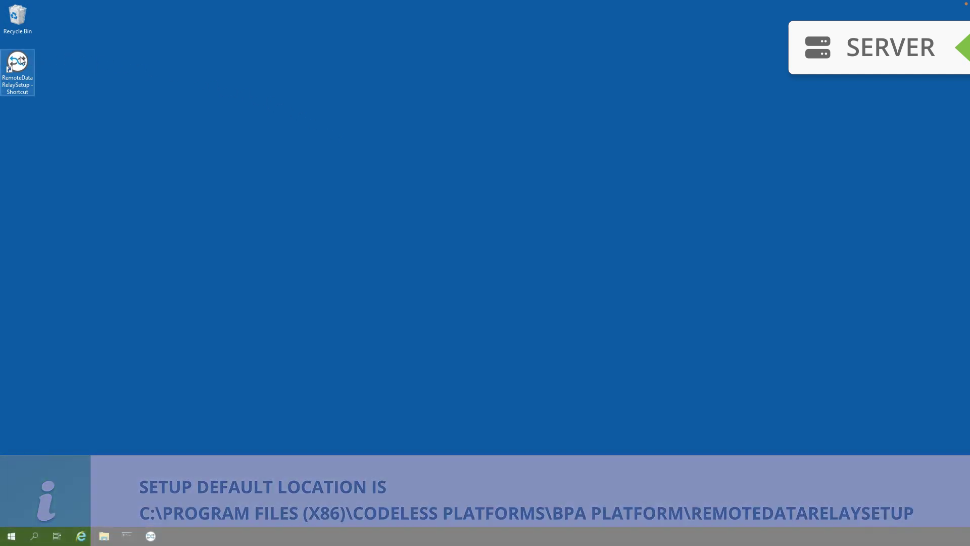
# Step: Launch Remote Data Relay Setup, accept the service restart, and add a new relay configuration for Default
pyautogui.doubleClick(21, 60)
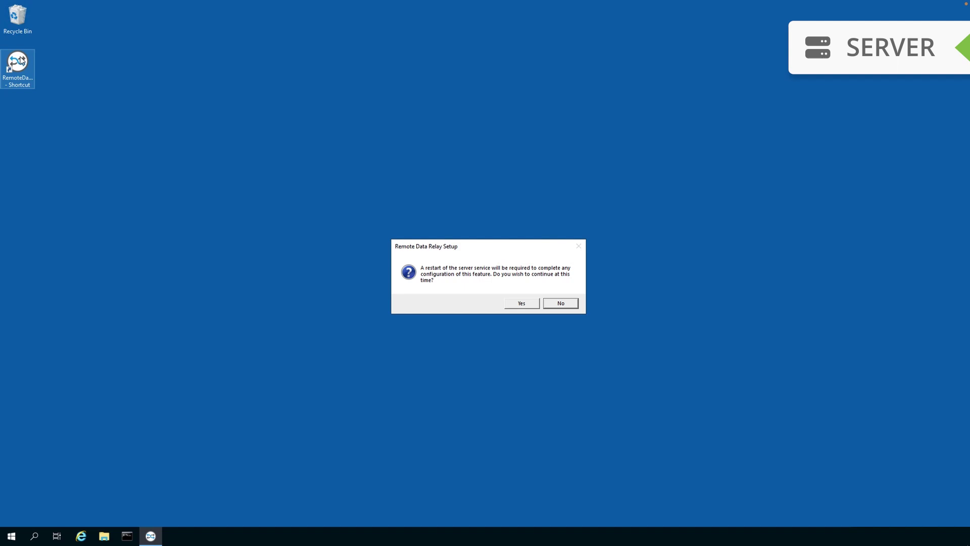
pyautogui.click(520, 304)
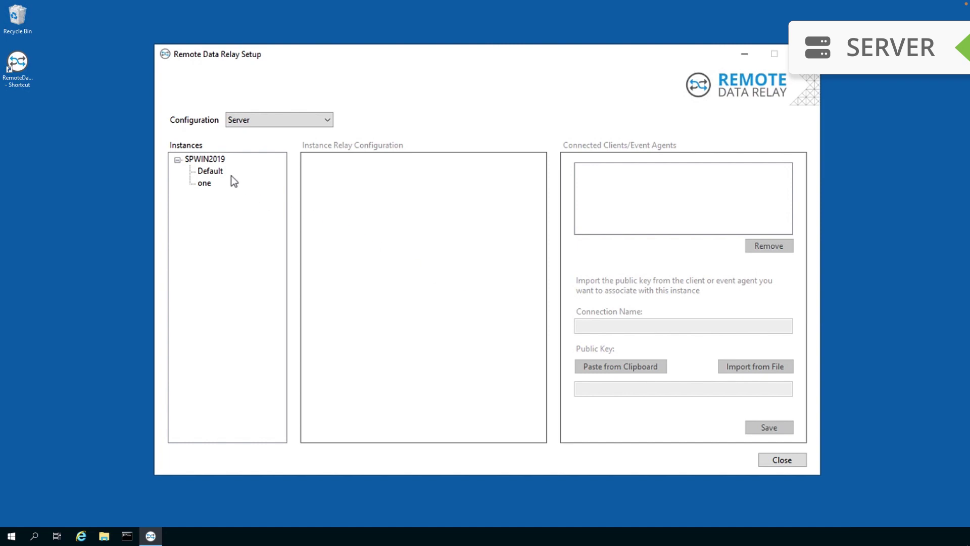
pyautogui.click(218, 175)
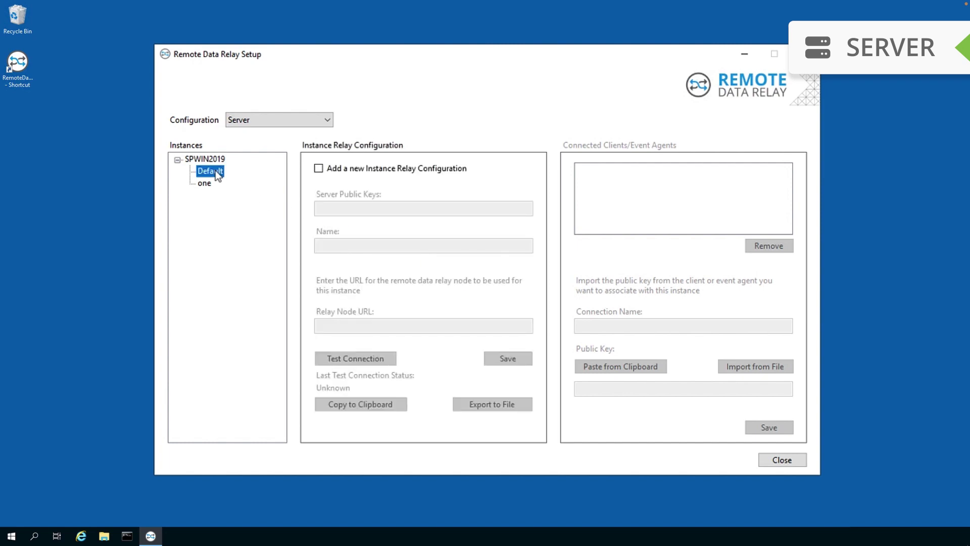
pyautogui.click(318, 169)
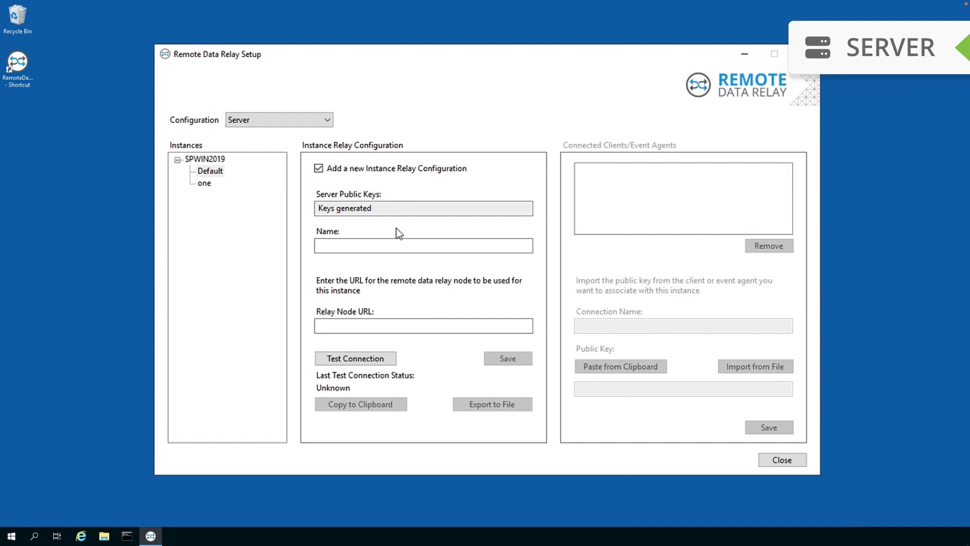
# Step: Name the configuration RelayOne, paste the relay node URL, and test the connection until Connected
pyautogui.click(408, 246)
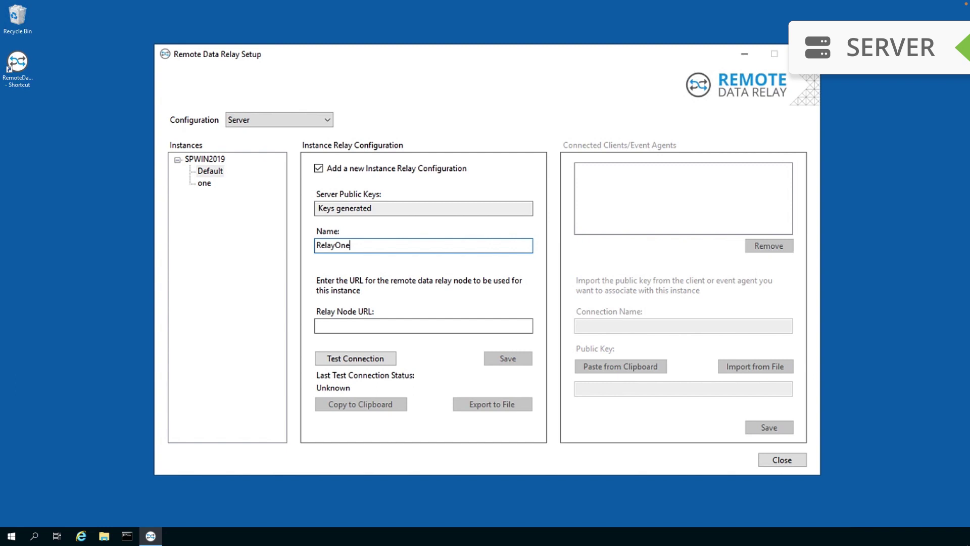
pyautogui.click(455, 326)
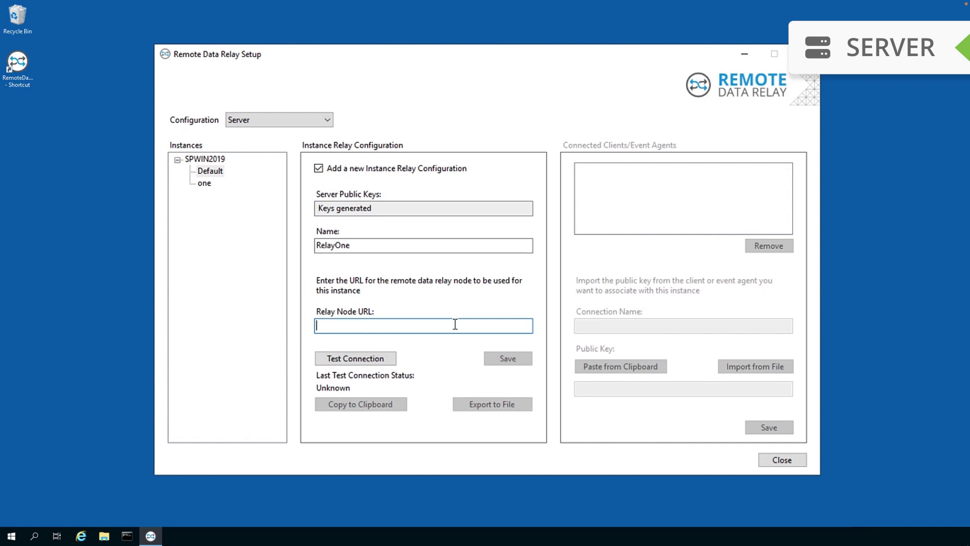
pyautogui.hotkey('ctrl', 'v')
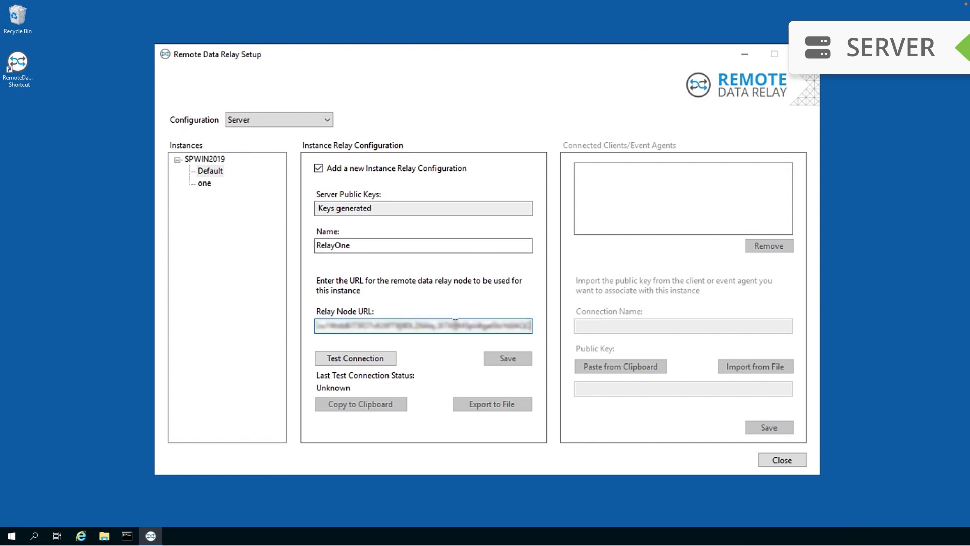
pyautogui.click(379, 360)
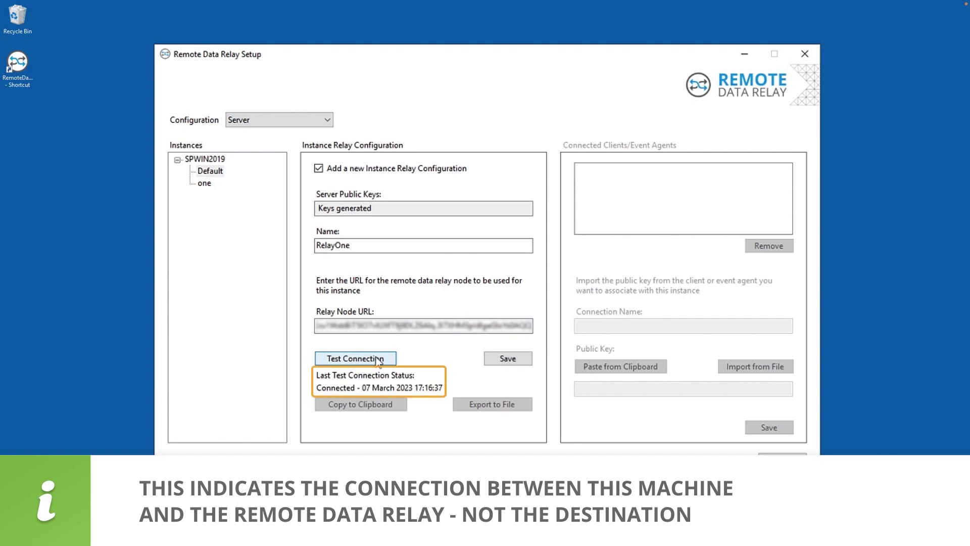
# Step: Save the RelayOne configuration and export its keys to Relay_One_Key on the Desktop
pyautogui.click(508, 359)
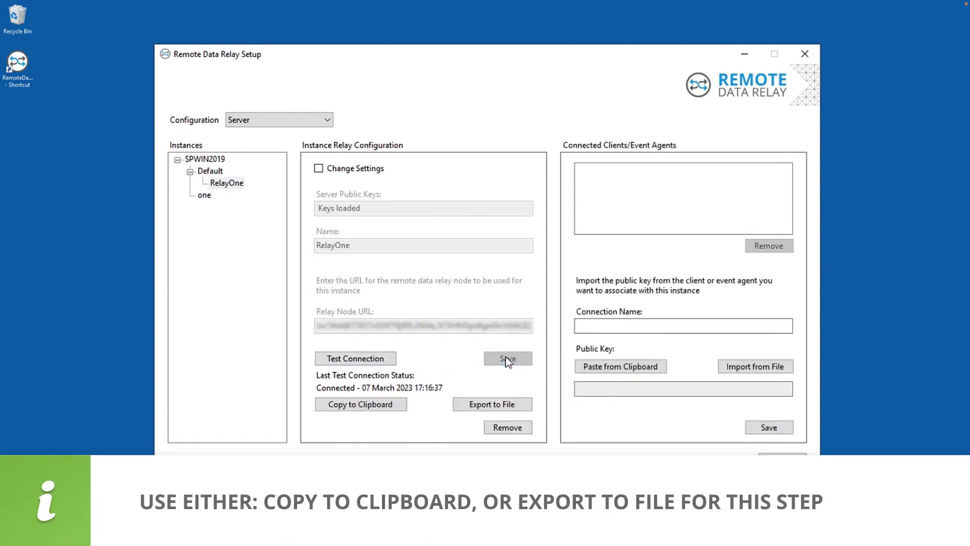
pyautogui.click(490, 401)
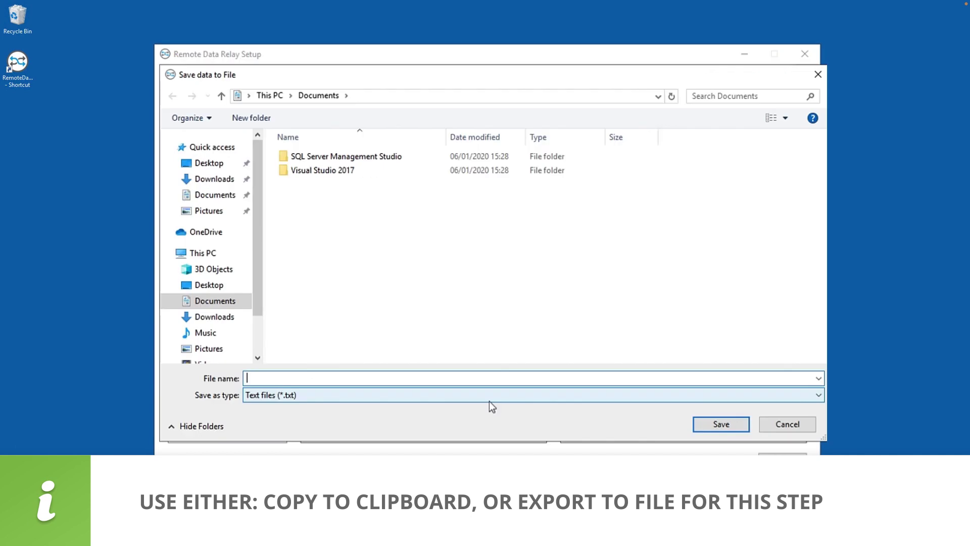
pyautogui.click(204, 287)
pyautogui.click(450, 378)
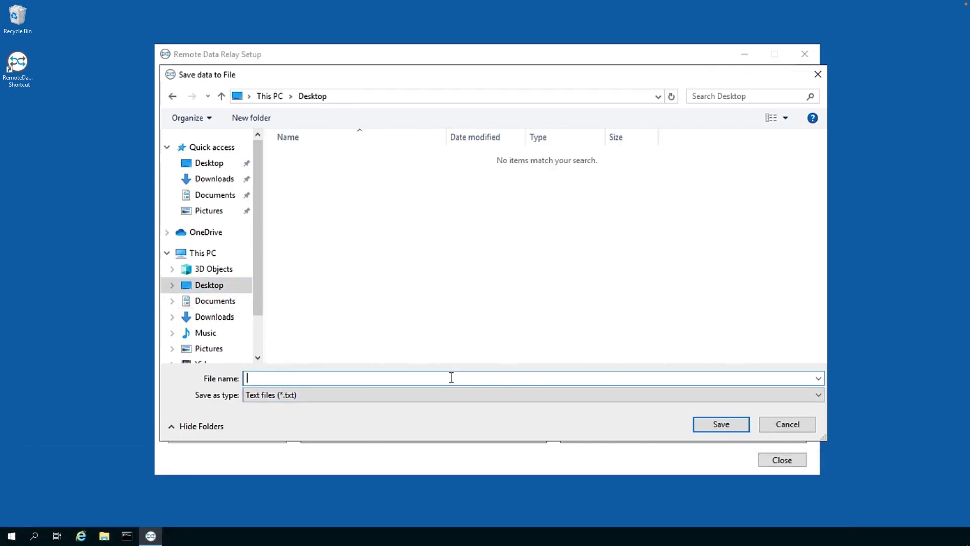
pyautogui.write('Relay_One_Key')
pyautogui.click(721, 425)
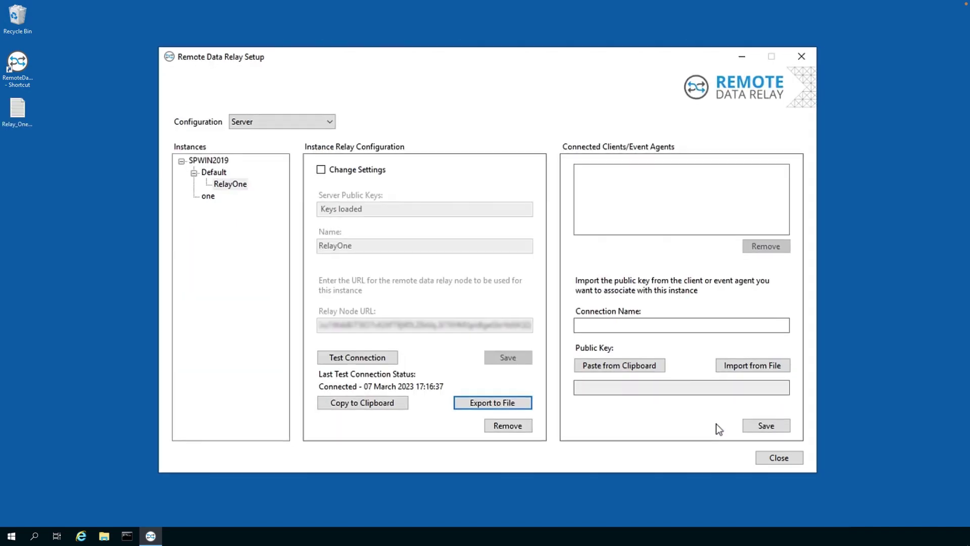
# Step: Copy the Relay_One_Key file from the desktop
pyautogui.click(16, 111)
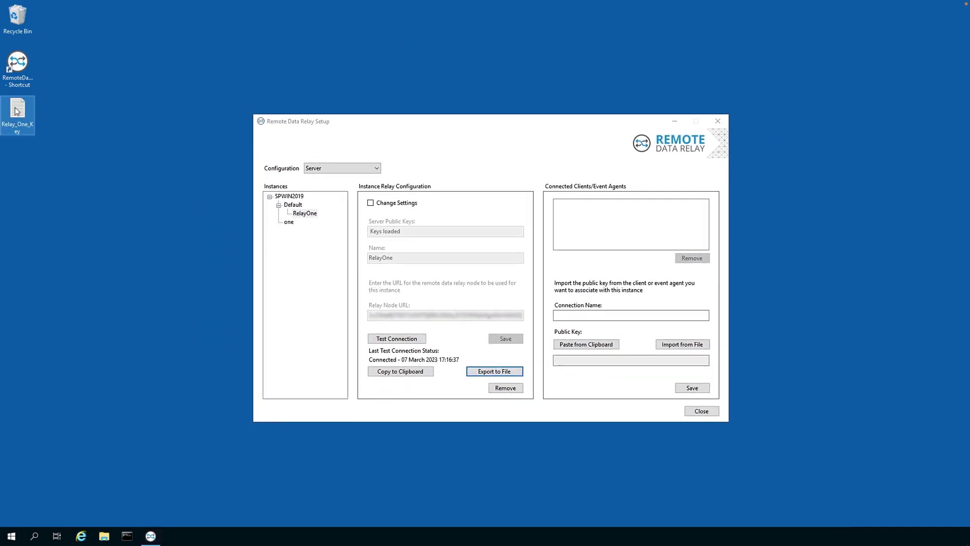
pyautogui.rightClick(17, 111)
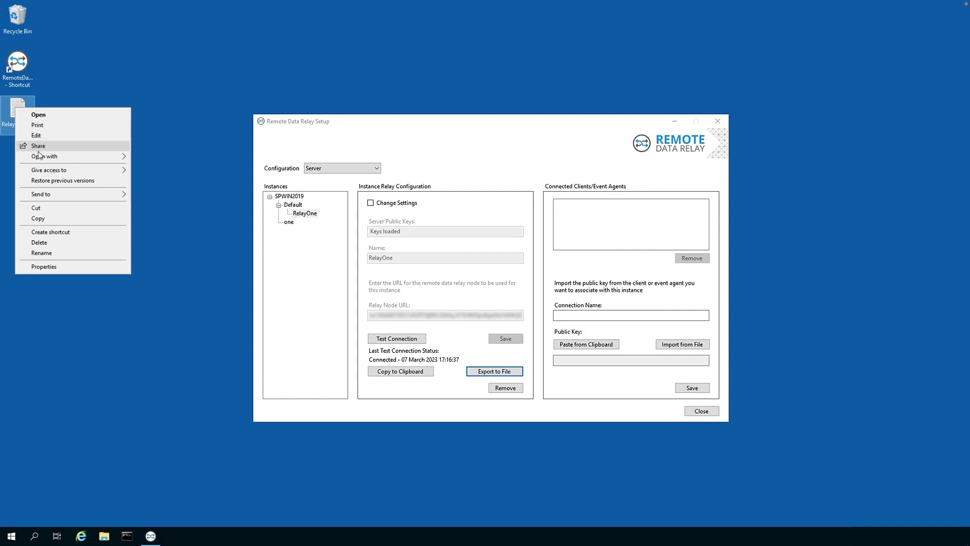
pyautogui.click(46, 216)
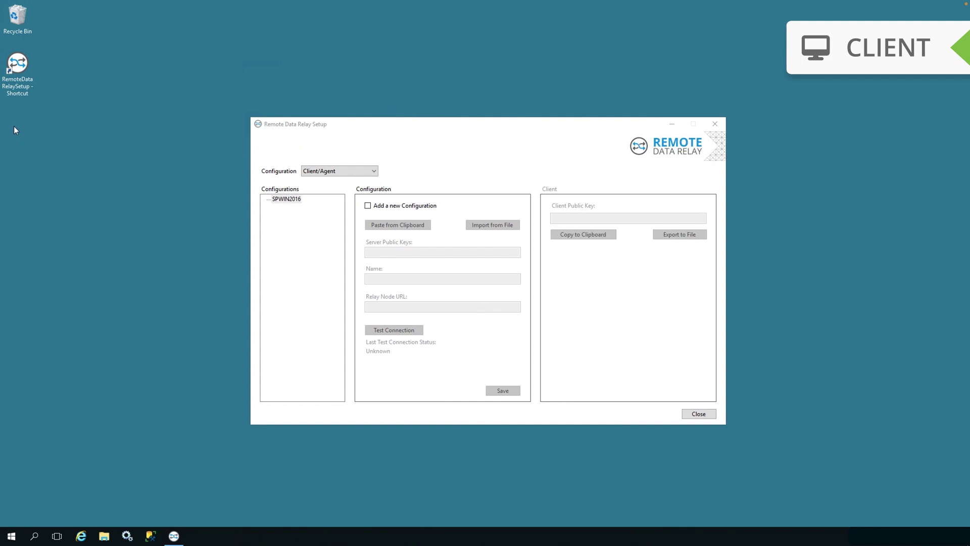
# Step: Paste Relay_One_Key onto the client desktop and add a new configuration for SPWIN2016
pyautogui.rightClick(14, 127)
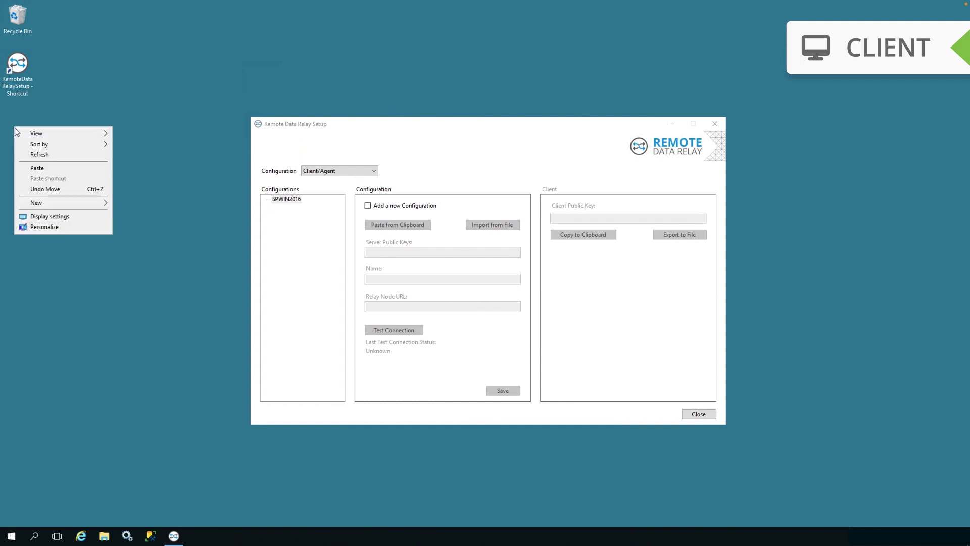
pyautogui.click(31, 168)
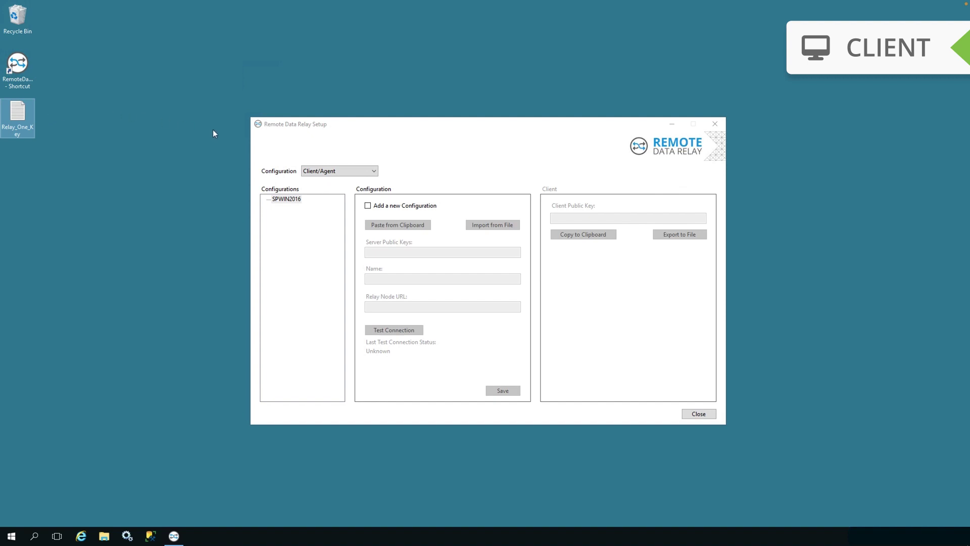
pyautogui.click(288, 201)
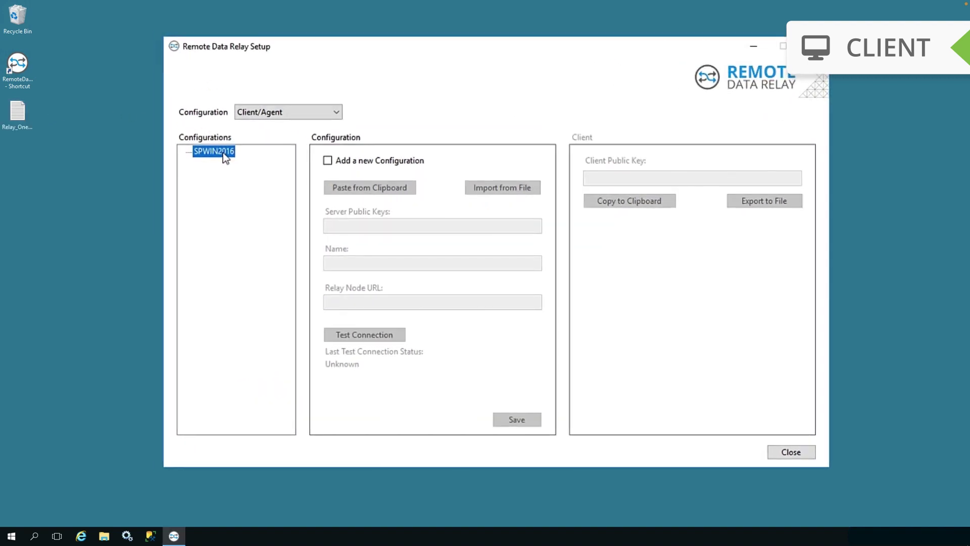
pyautogui.click(328, 161)
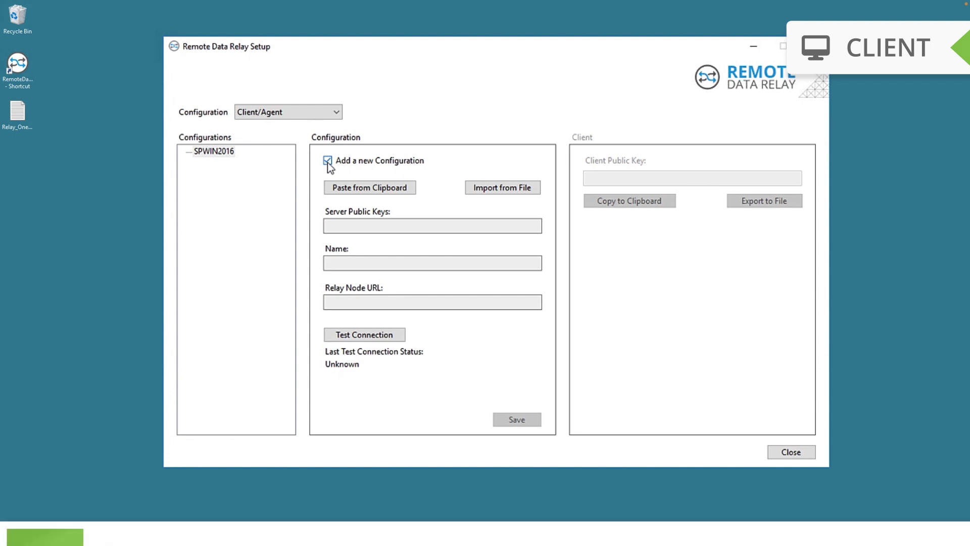
# Step: Import the server keys from Desktop\Relay_One_Key into the new configuration
pyautogui.click(504, 187)
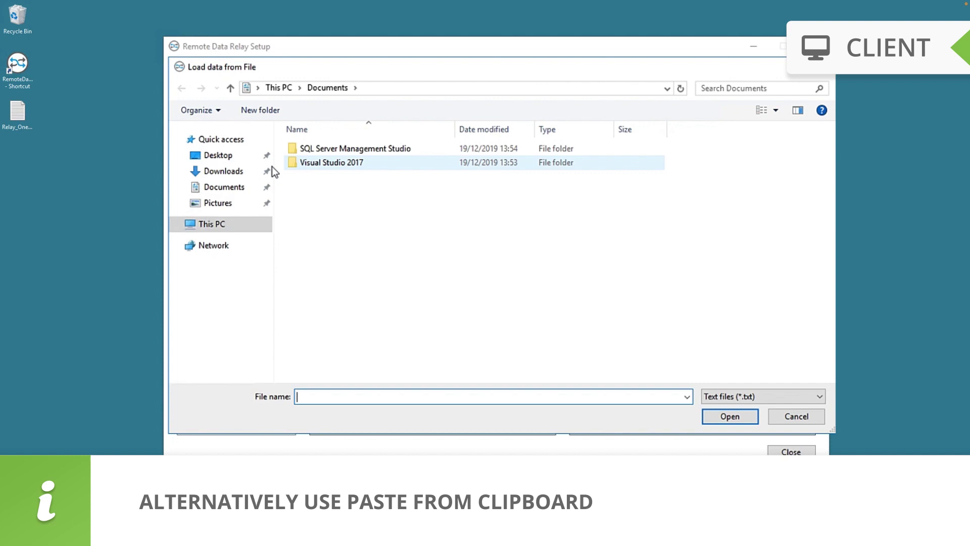
pyautogui.click(232, 159)
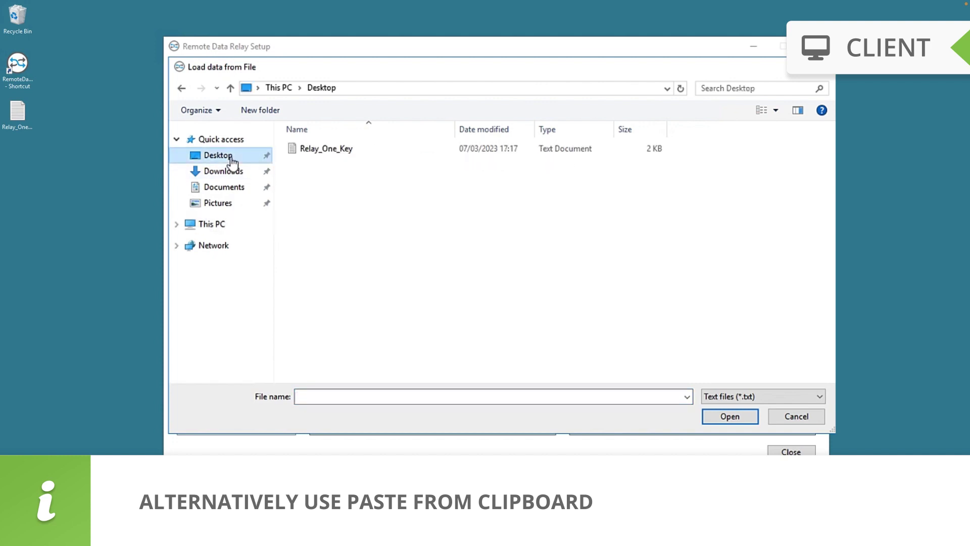
pyautogui.click(304, 147)
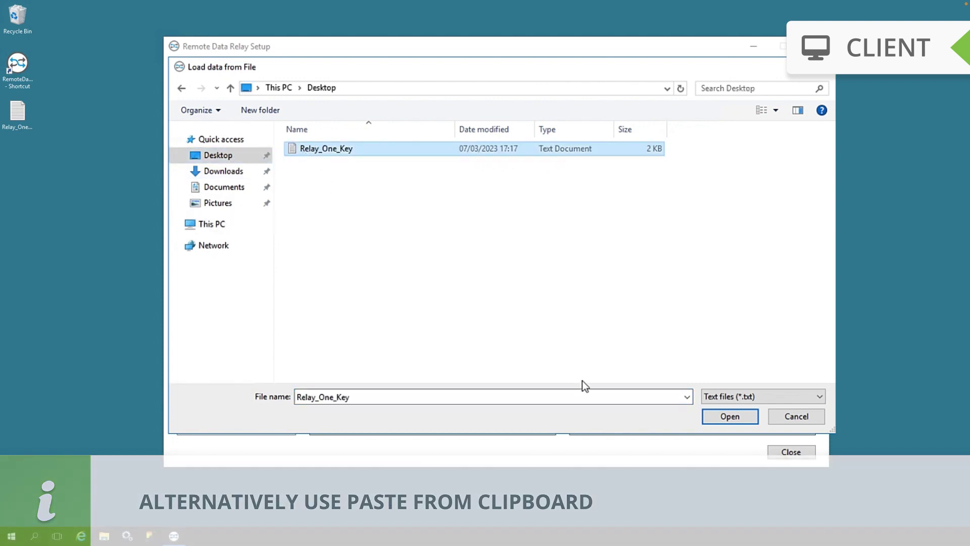
pyautogui.click(728, 416)
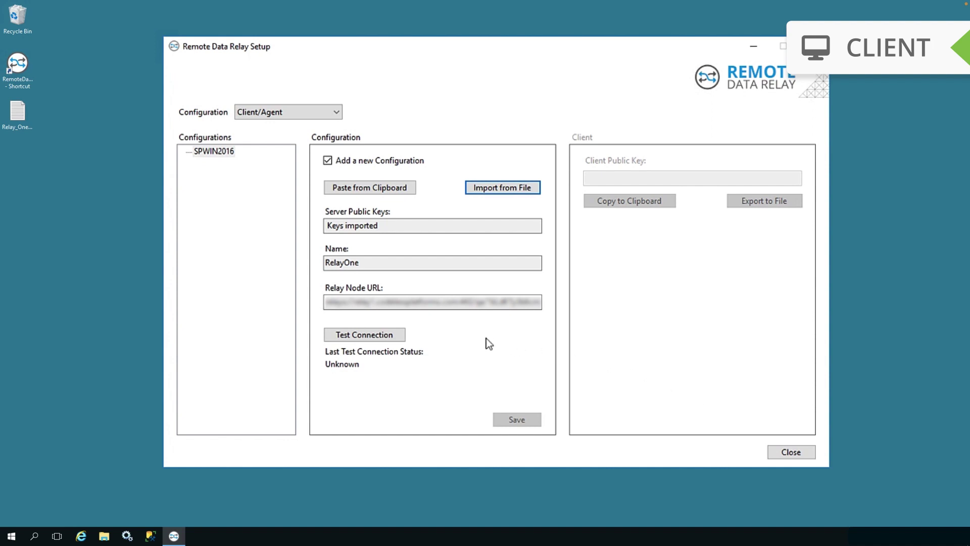
# Step: Test and save the client RelayOne configuration, exporting its public key as Relay_One_Return_Key
pyautogui.click(379, 336)
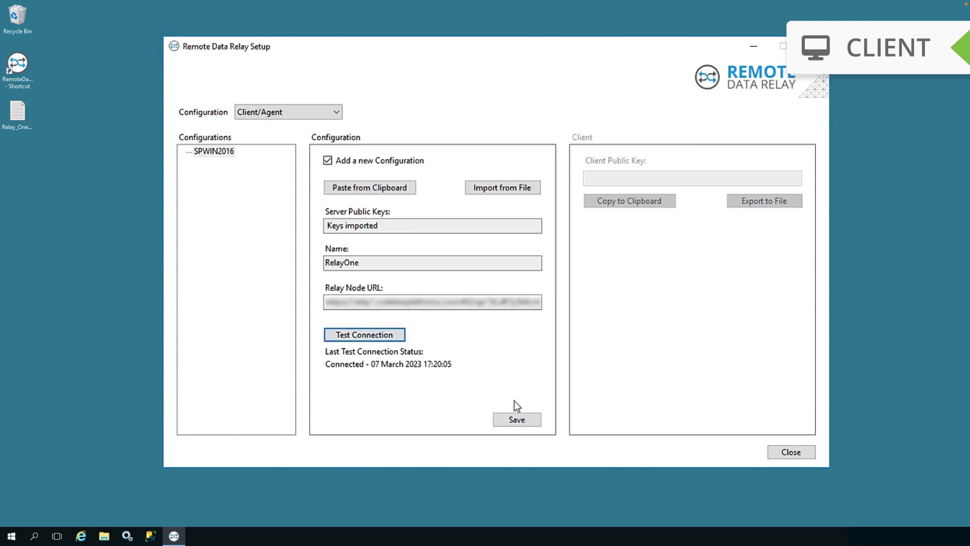
pyautogui.click(517, 420)
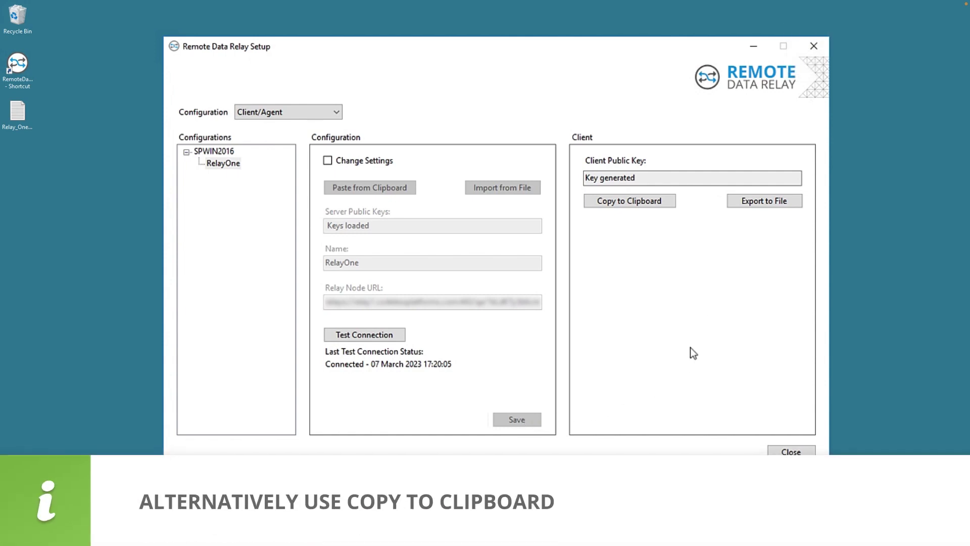
pyautogui.click(734, 203)
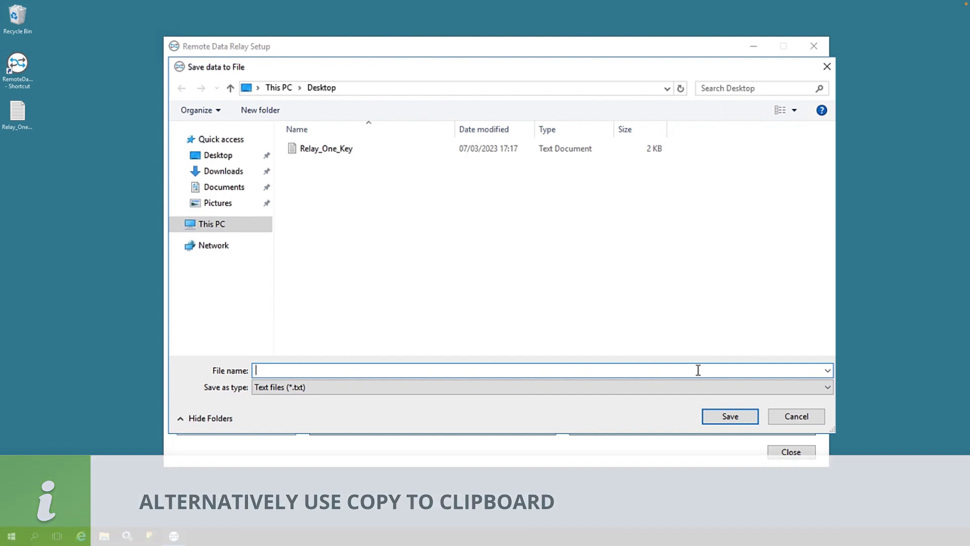
pyautogui.write('Relay_One_Return_Key')
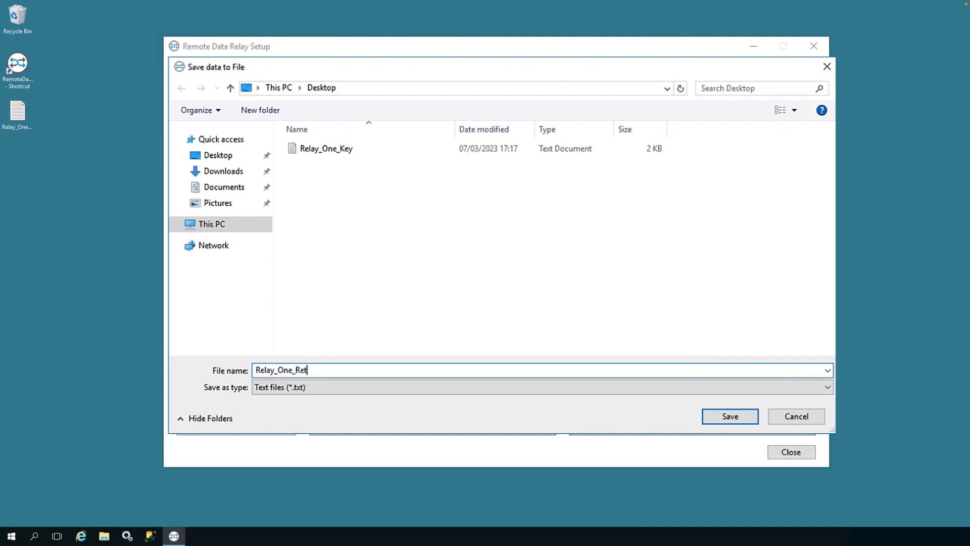
pyautogui.click(735, 417)
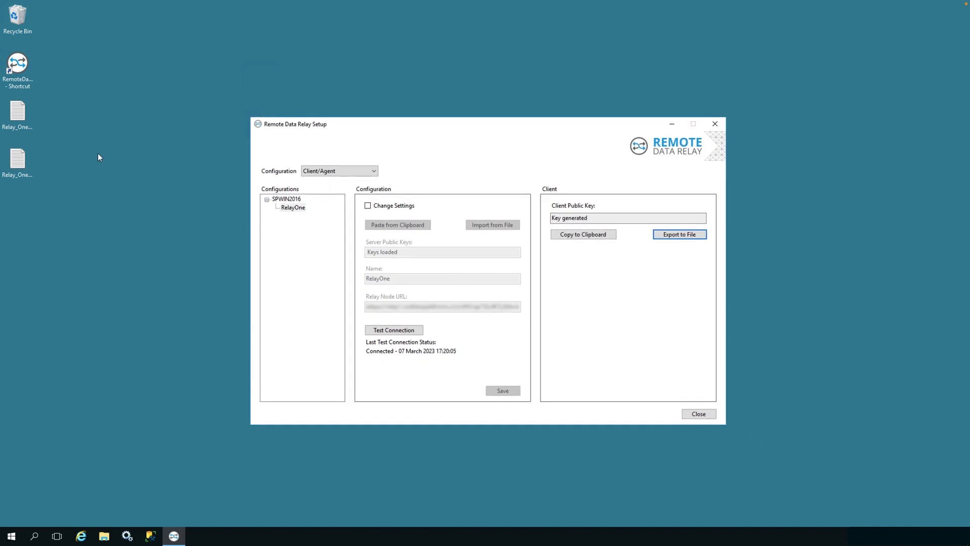
# Step: Copy the Relay_One_Return_Key file from the desktop
pyautogui.click(16, 161)
pyautogui.rightClick(11, 160)
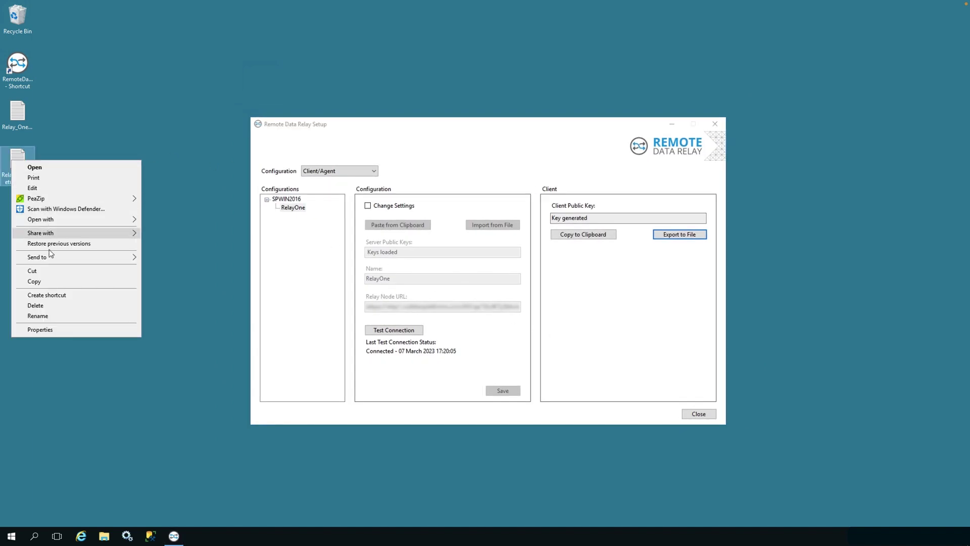
pyautogui.click(45, 281)
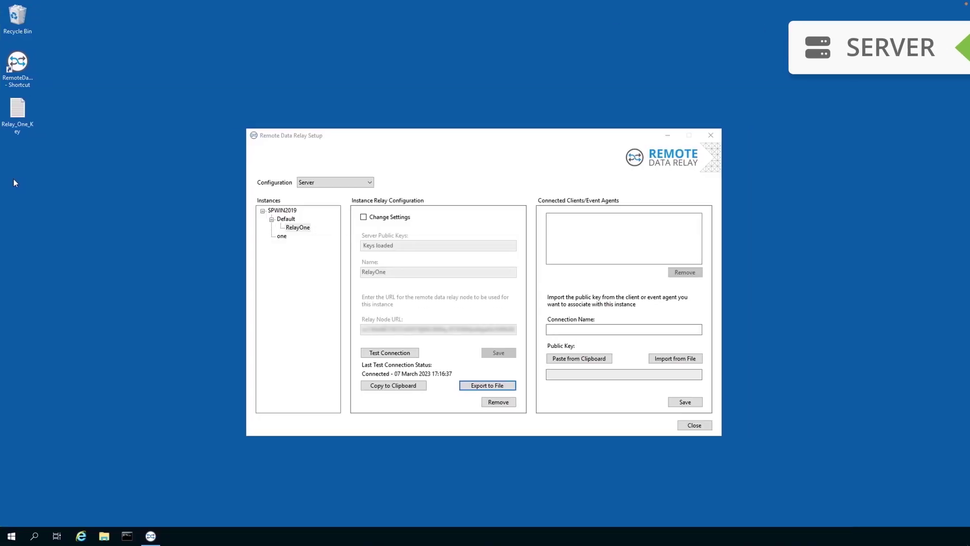
# Step: Paste Relay_One_Return_Key onto the server desktop and import it as the client's public key
pyautogui.rightClick(13, 178)
pyautogui.click(35, 219)
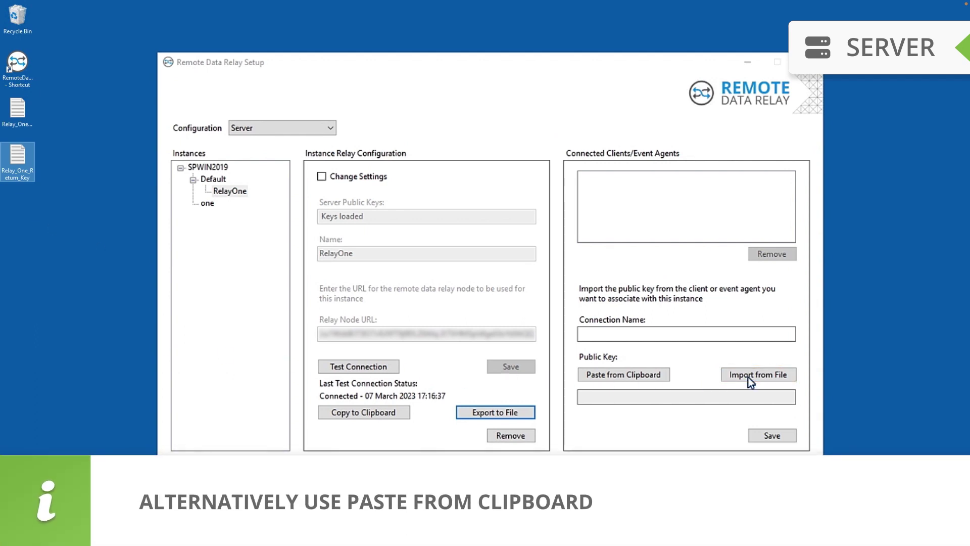
pyautogui.click(749, 377)
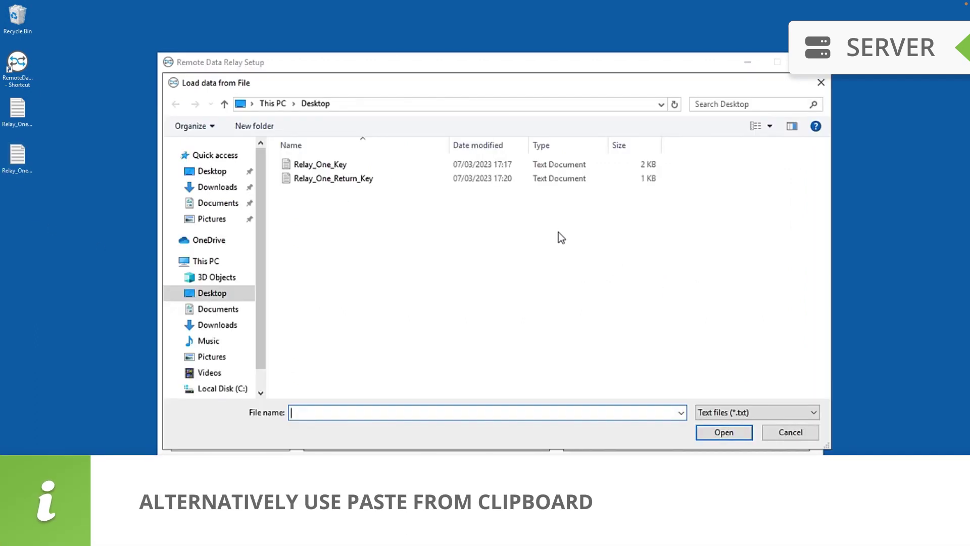
pyautogui.click(347, 179)
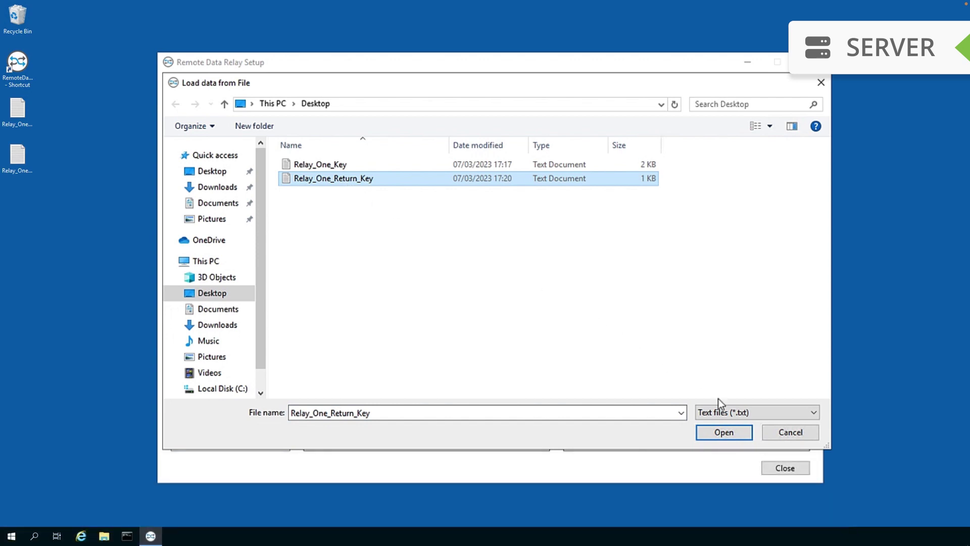
pyautogui.click(733, 435)
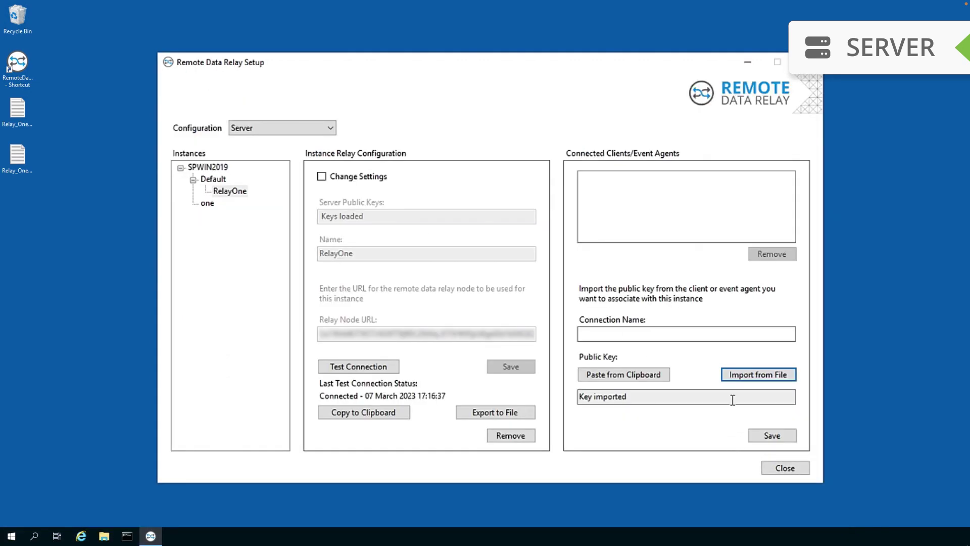
# Step: Name the connection Relay_One_Client, save it, and confirm the server service restart
pyautogui.click(704, 334)
pyautogui.write('Relay_One_Client')
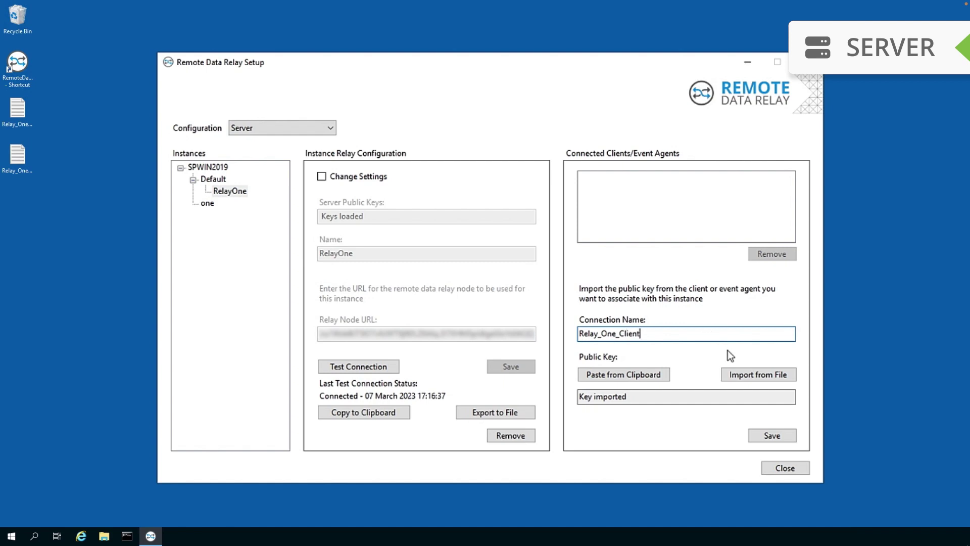
pyautogui.click(776, 436)
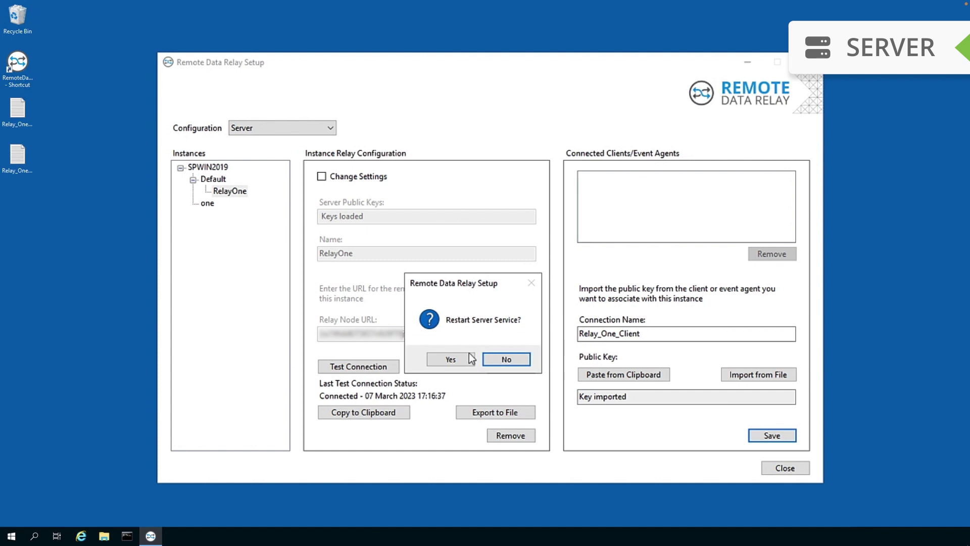
pyautogui.click(452, 360)
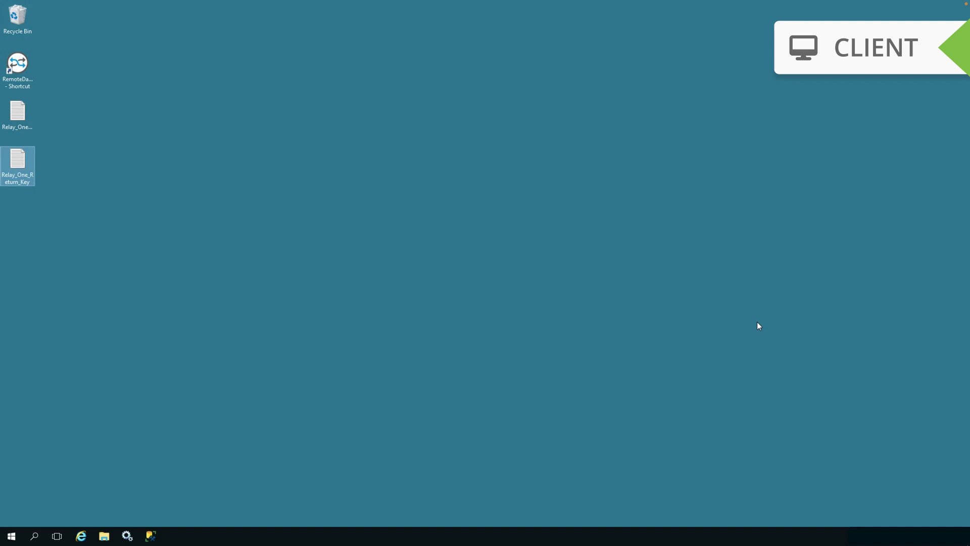
# Step: Launch BPA Platform Client and log in to server RelayOne as Administrator with the account password
pyautogui.click(11, 536)
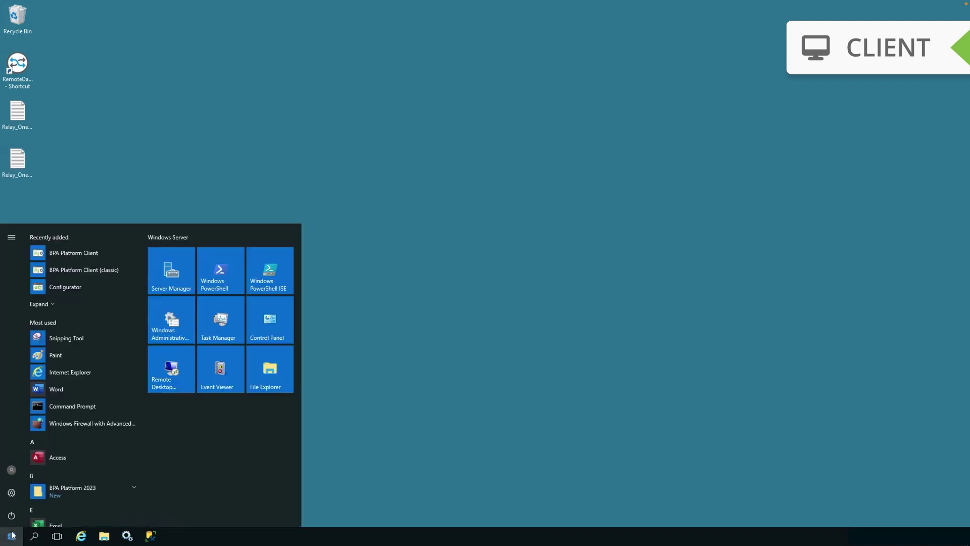
pyautogui.click(88, 252)
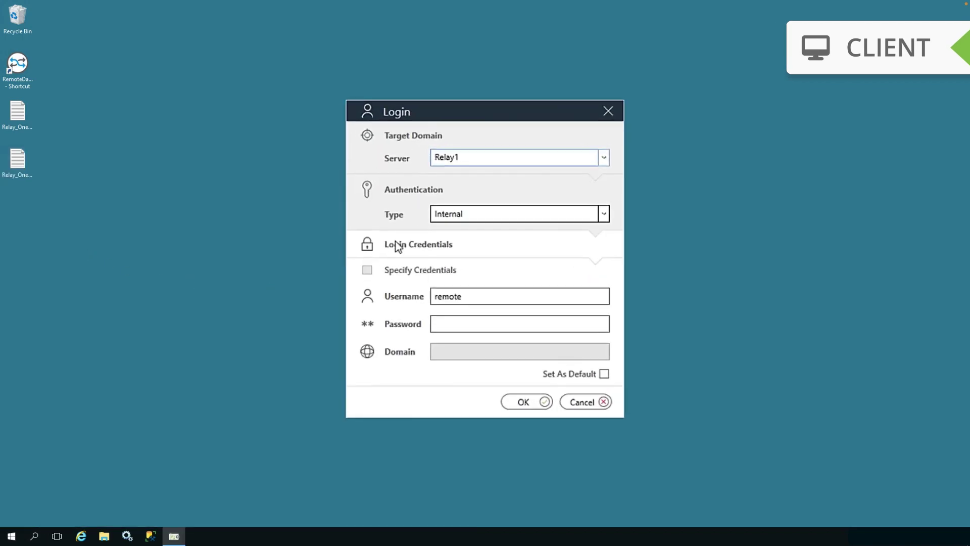
pyautogui.click(485, 164)
pyautogui.moveTo(486, 163); pyautogui.dragTo(426, 163)
pyautogui.write('yOne')
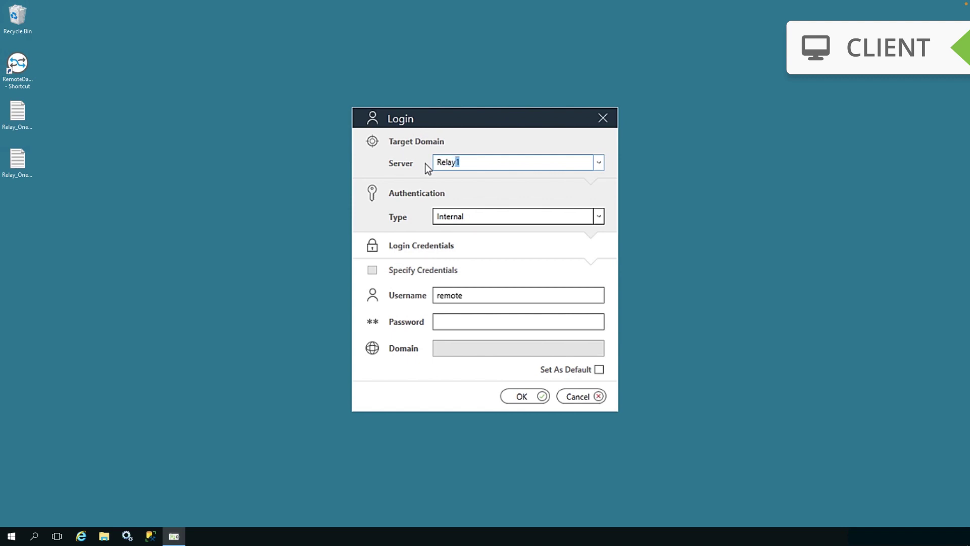
pyautogui.doubleClick(511, 293)
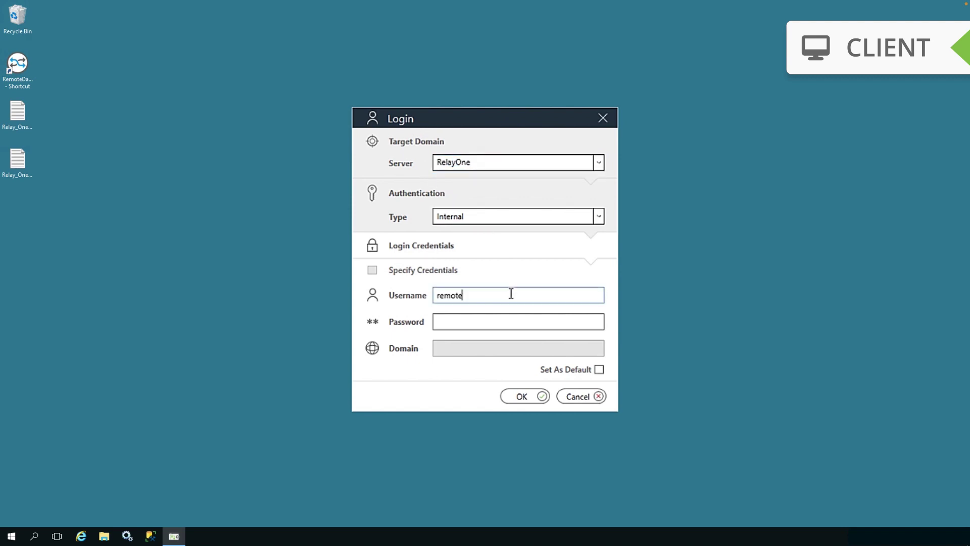
pyautogui.write('Administrator')
pyautogui.click(474, 321)
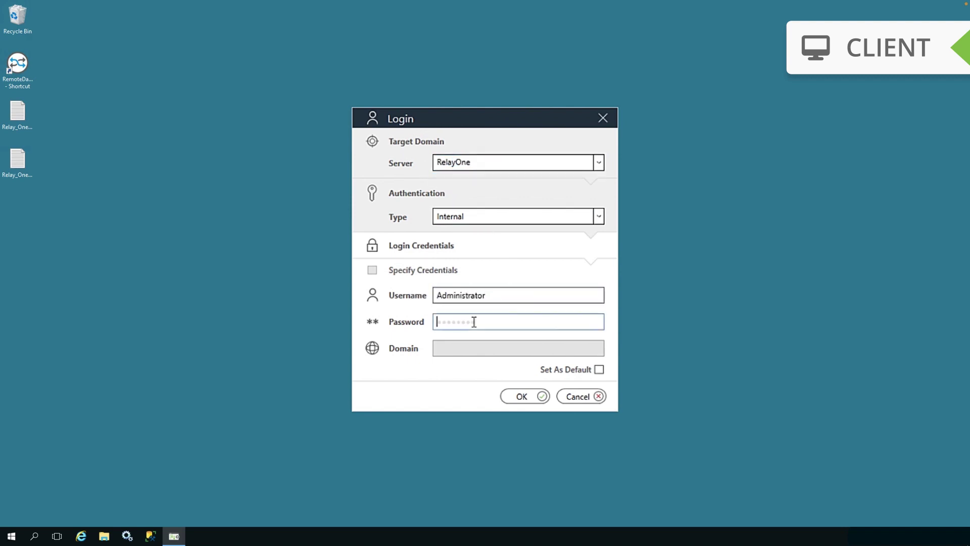
pyautogui.write('********')
pyautogui.click(527, 400)
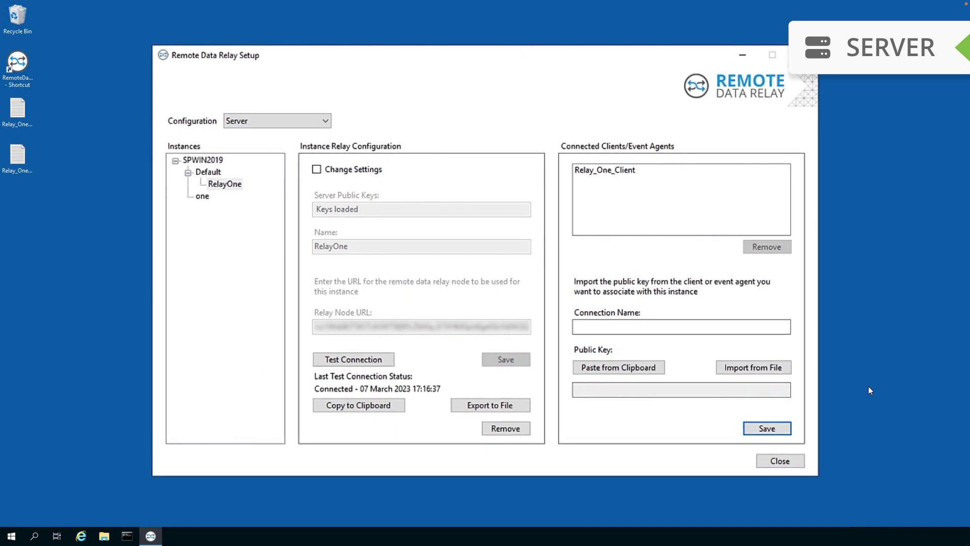
# Step: Select RelayOne under Default and copy its server public keys to the clipboard
pyautogui.click(228, 185)
pyautogui.click(326, 404)
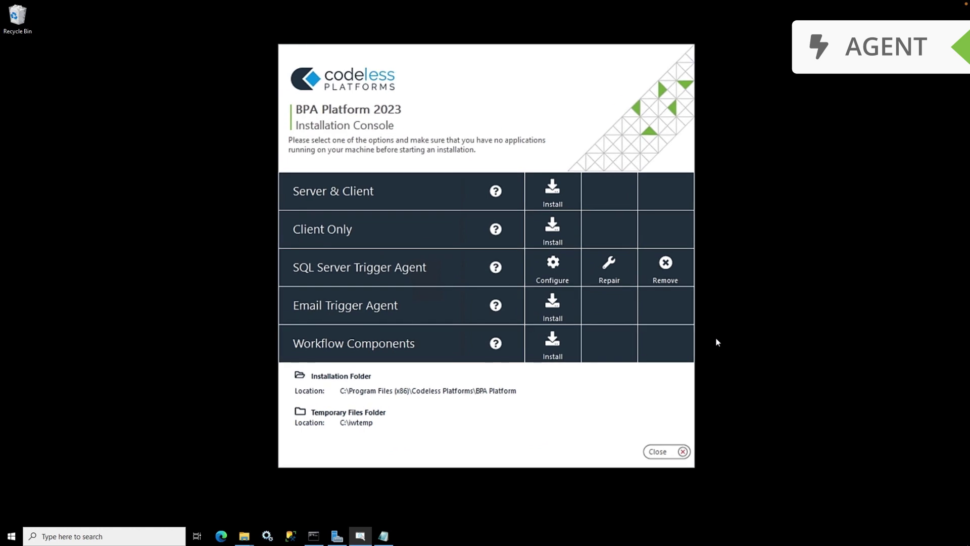
# Step: Add a new SQL Server Trigger Agent instance using SQL Server instance MSSQLSERVER
pyautogui.click(554, 269)
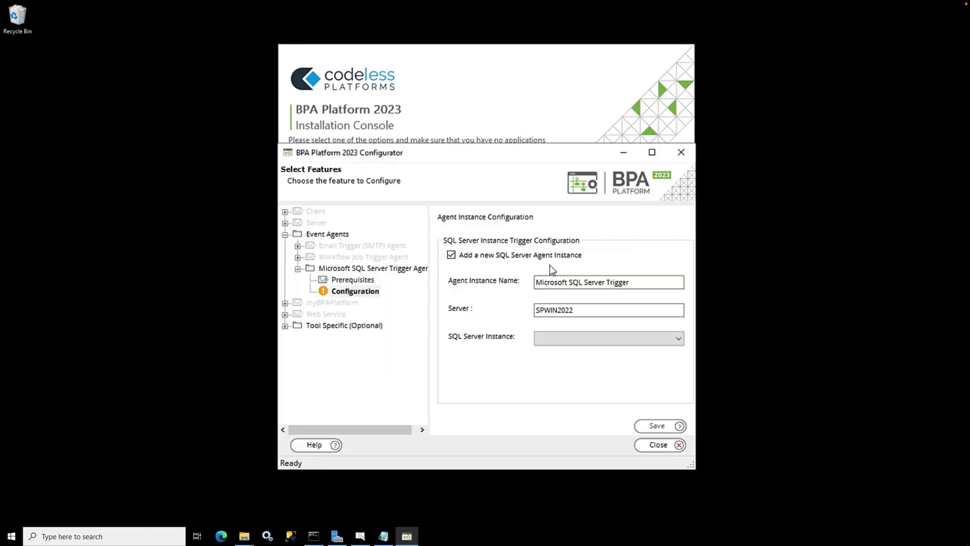
pyautogui.click(677, 337)
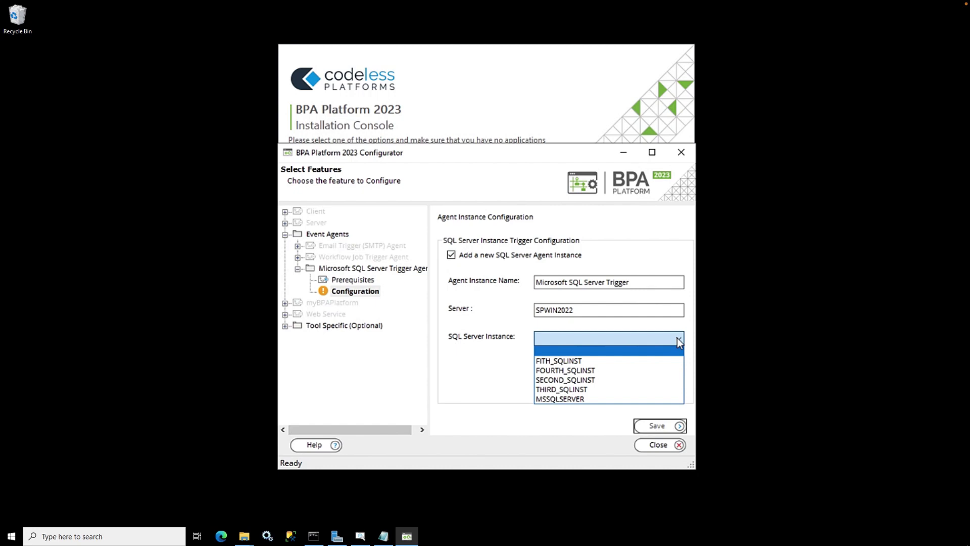
pyautogui.click(664, 397)
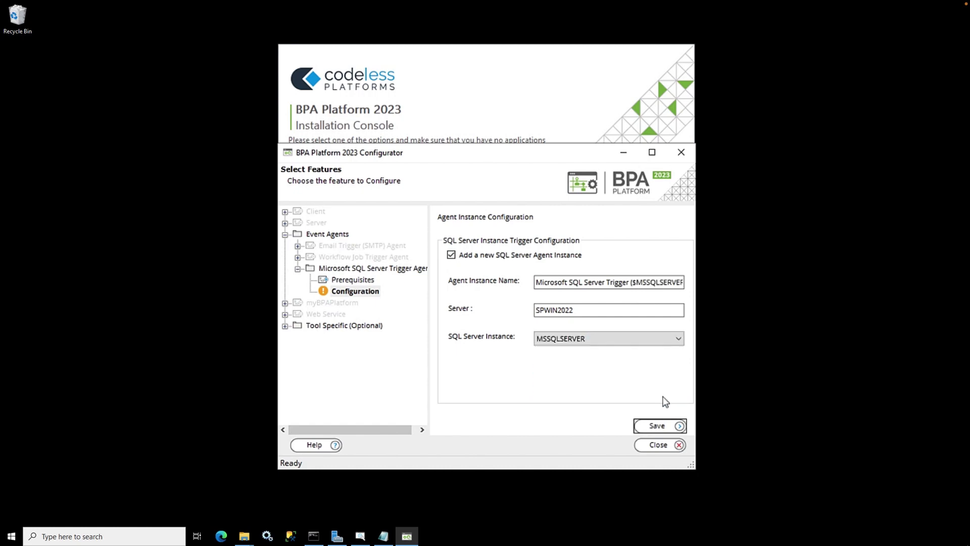
# Step: Save the new agent instance and enable OLE Automation on (local)\MSSQLSERVER
pyautogui.click(666, 427)
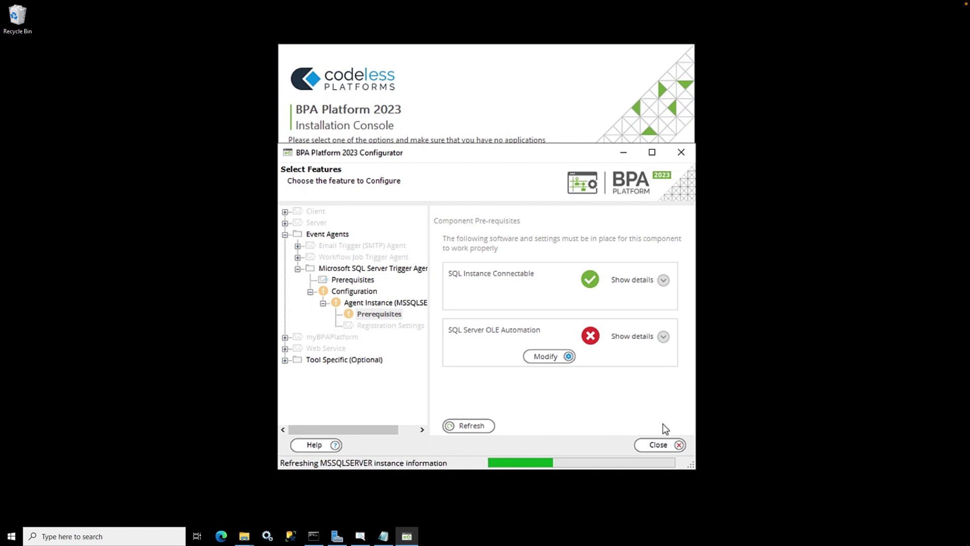
pyautogui.click(562, 358)
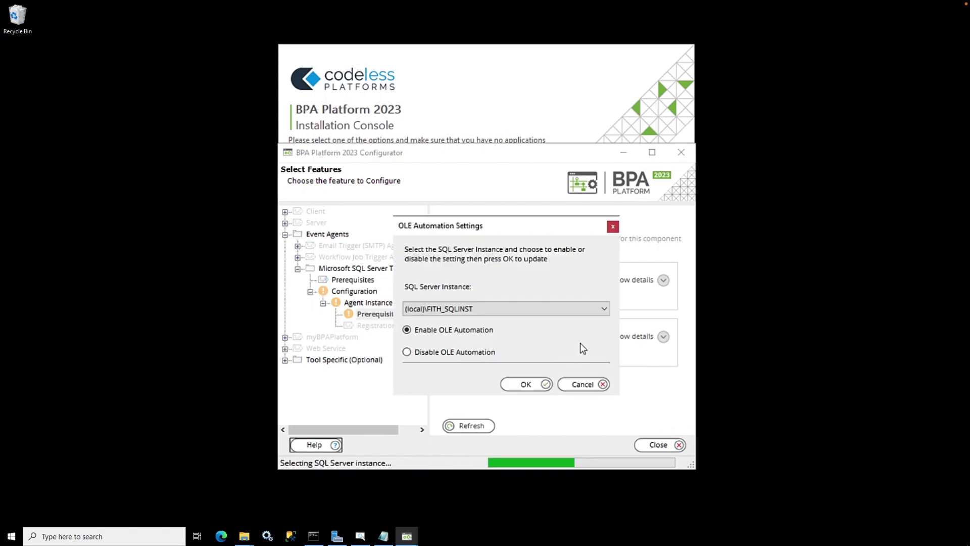
pyautogui.click(604, 309)
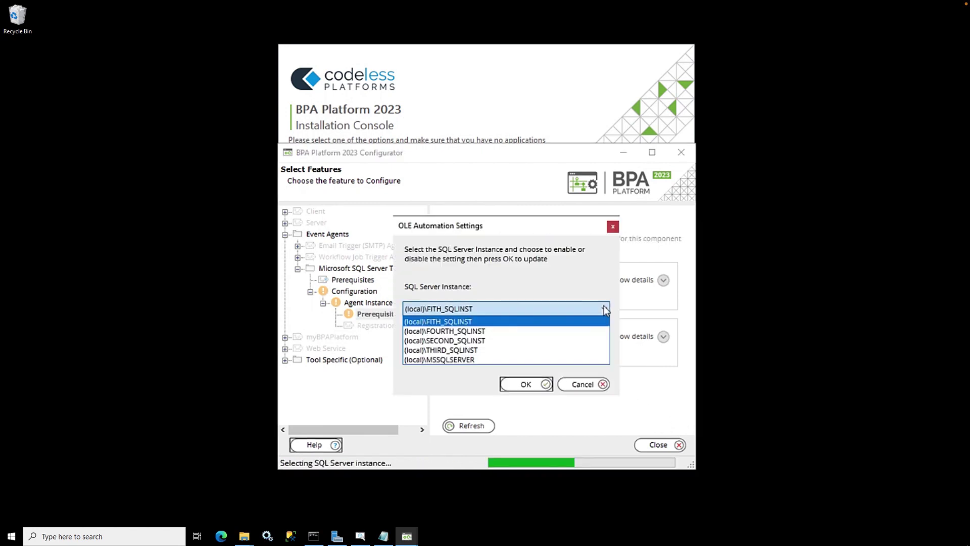
pyautogui.click(591, 359)
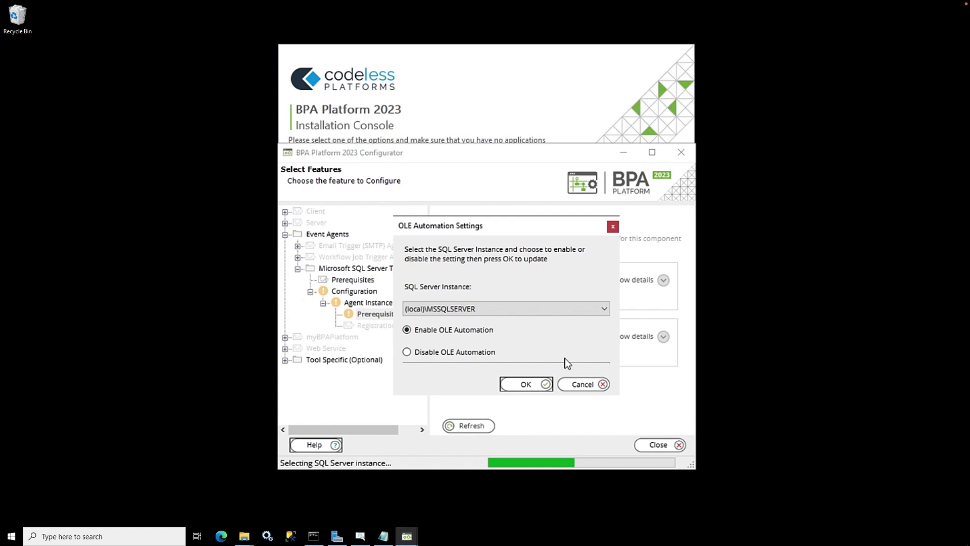
pyautogui.click(534, 382)
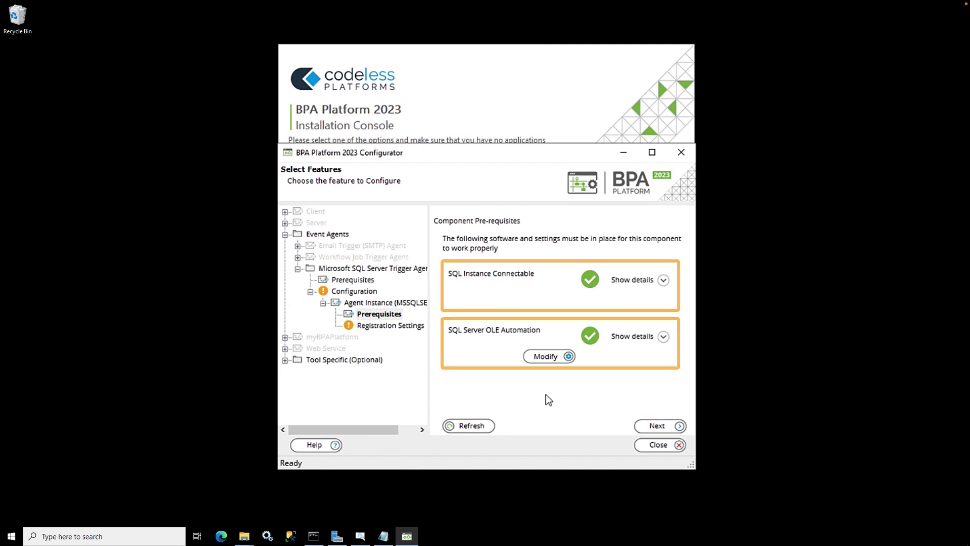
# Step: Enable Remote Data Relay for the agent and bring up its relay setup
pyautogui.click(657, 426)
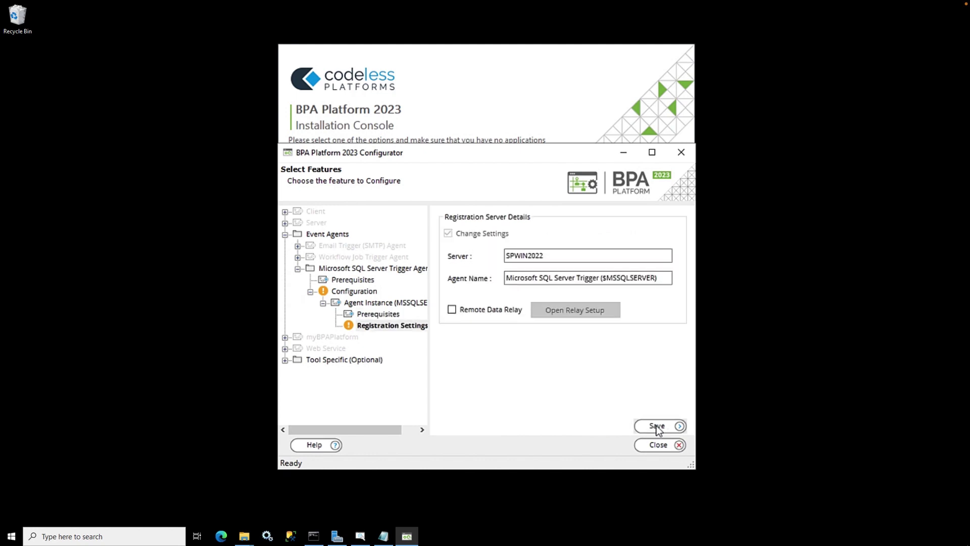
pyautogui.click(451, 309)
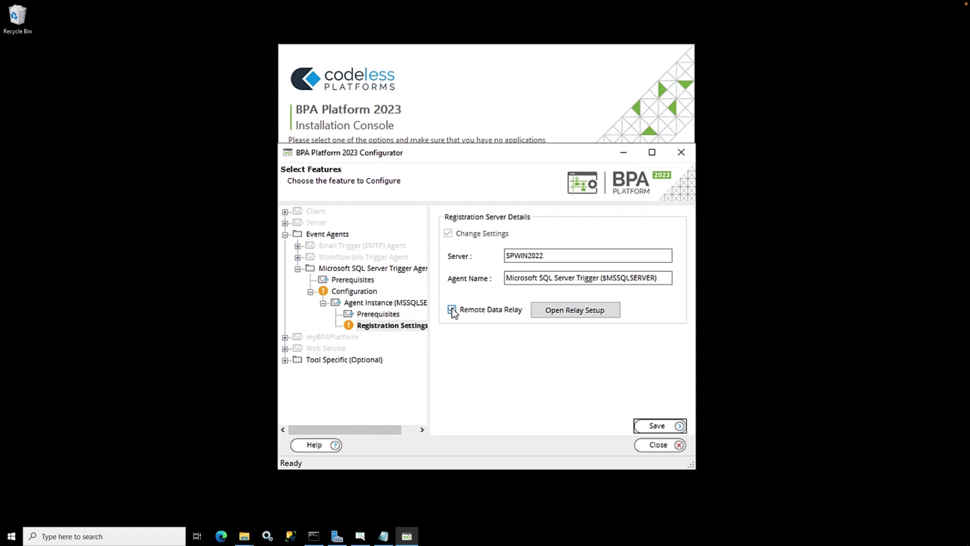
pyautogui.click(572, 310)
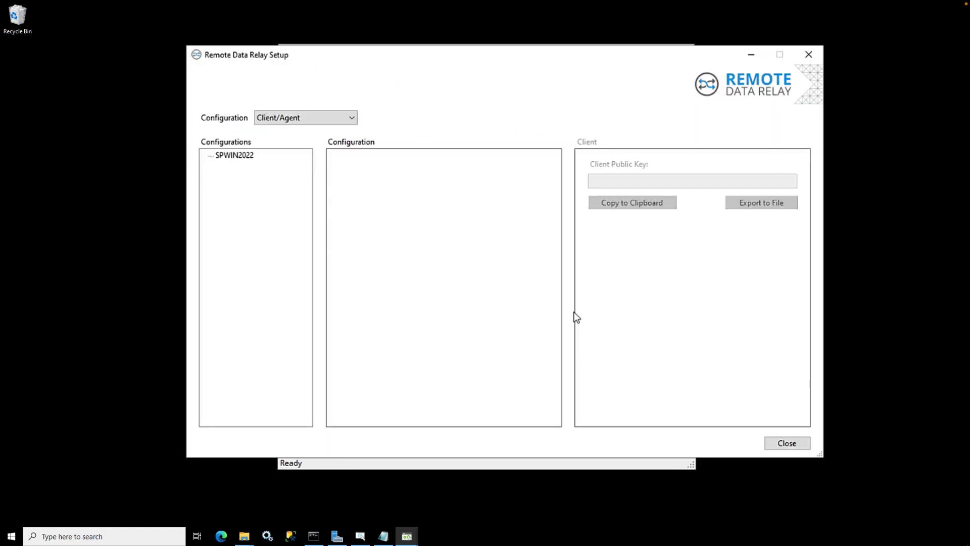
# Step: Add a new RelayOne configuration for SPWIN2022 from the clipboard server keys, test it Connected, and save
pyautogui.click(244, 156)
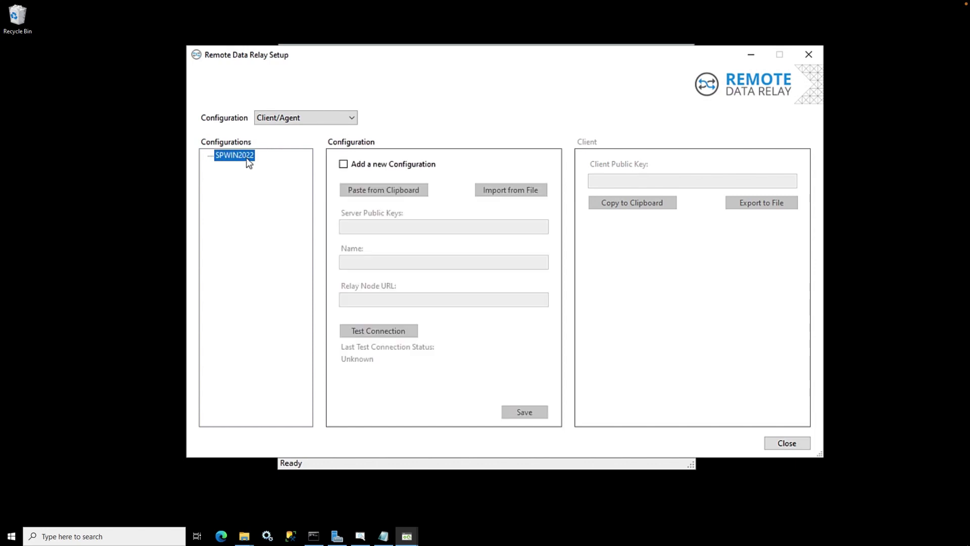
pyautogui.click(343, 166)
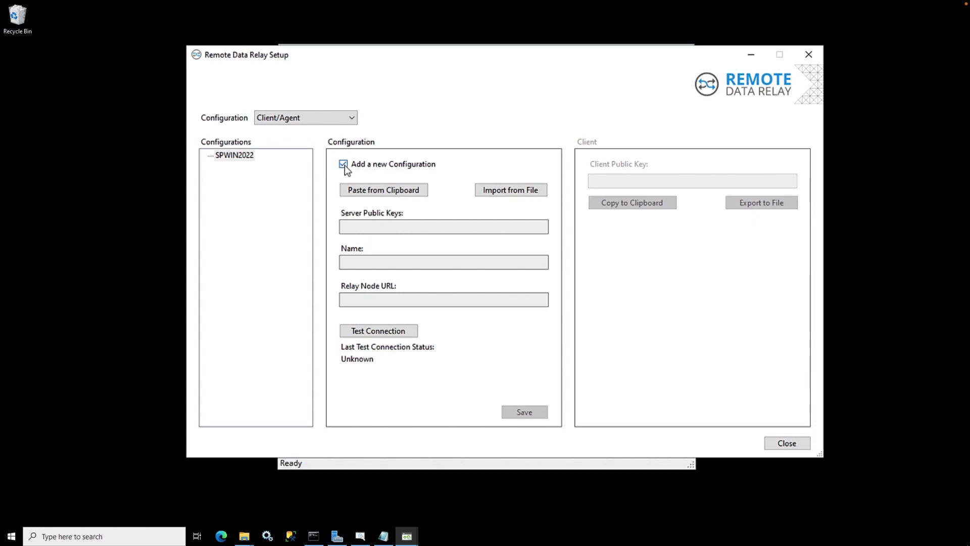
pyautogui.click(392, 192)
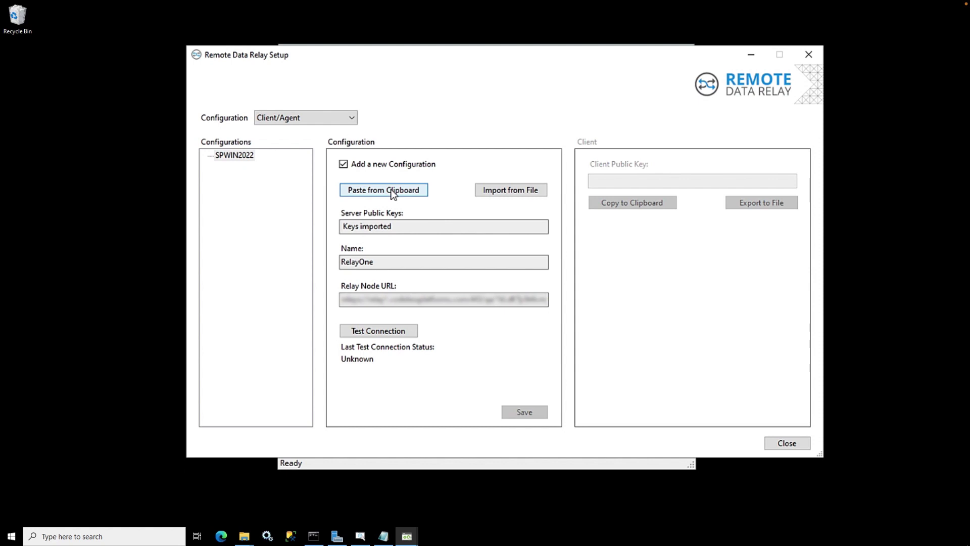
pyautogui.click(395, 332)
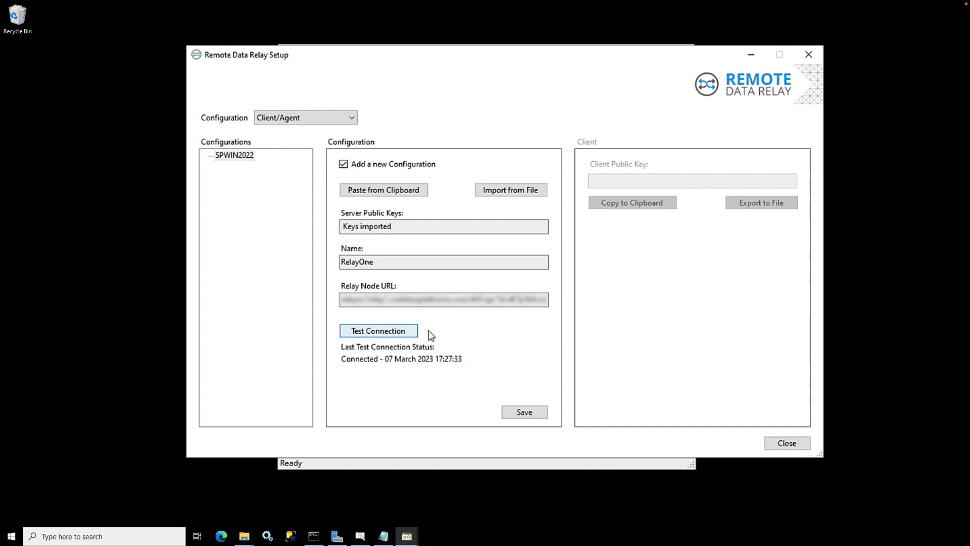
pyautogui.click(525, 412)
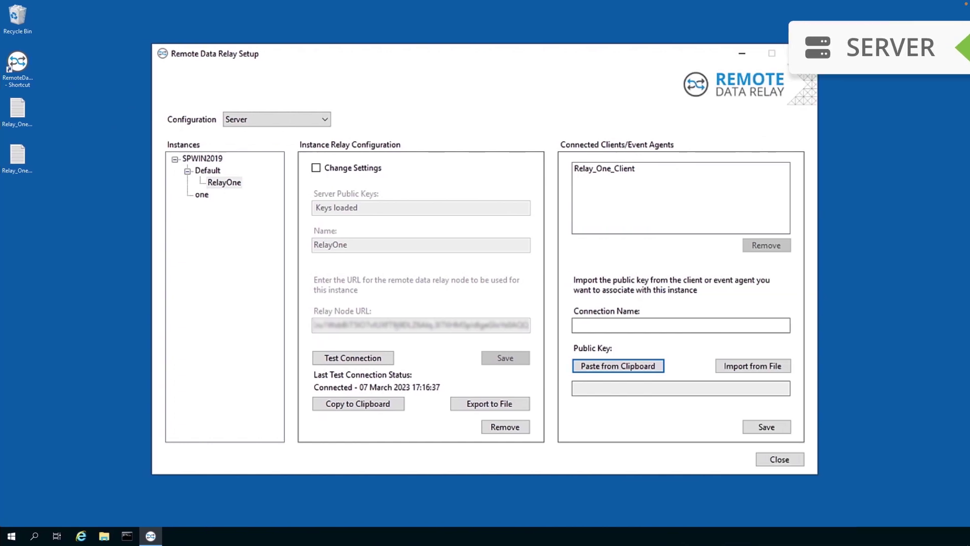
# Step: Add the agent's public key as connection 'Relay_One_SQL_Trigger_Agent', save, and confirm the service restart
pyautogui.click(632, 365)
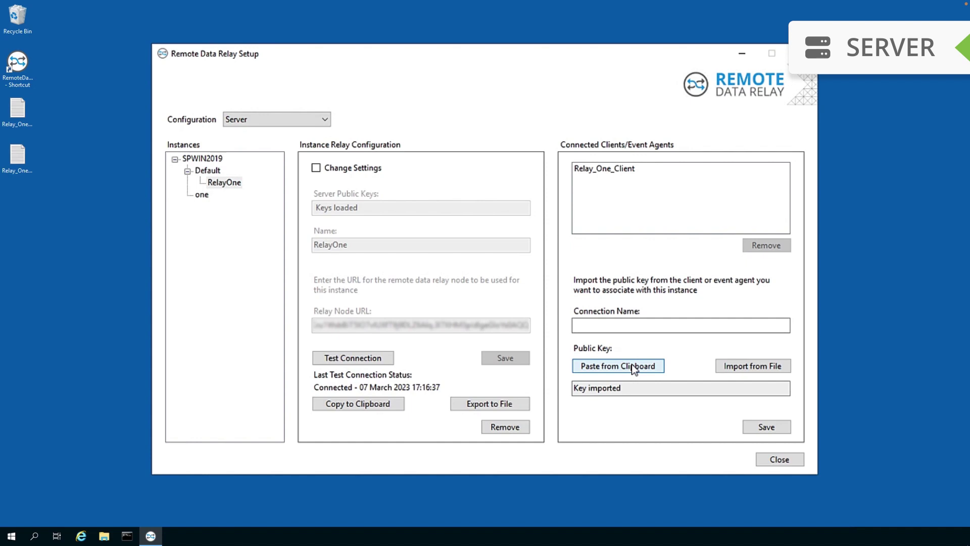
pyautogui.click(695, 326)
pyautogui.write('R')
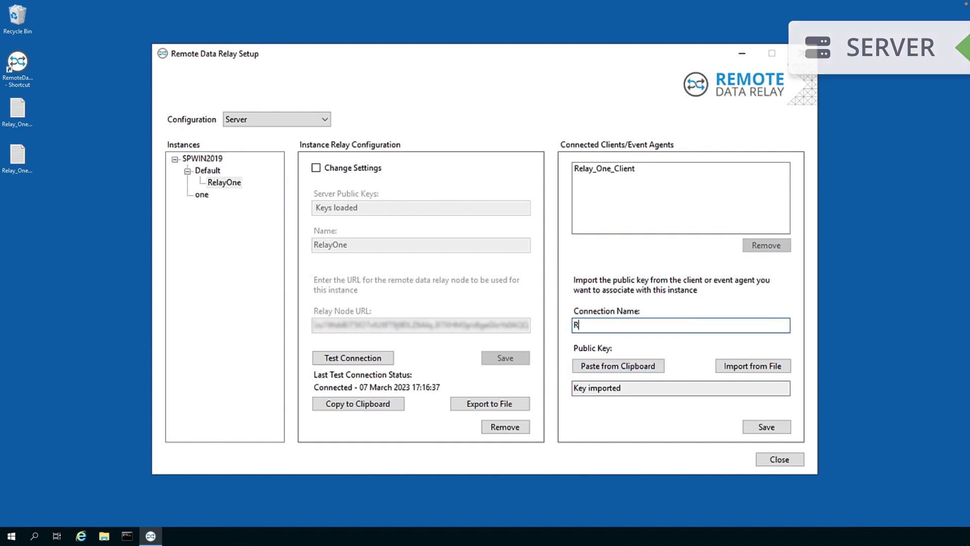
pyautogui.write('elay_One_SQL_Trigger_Agent')
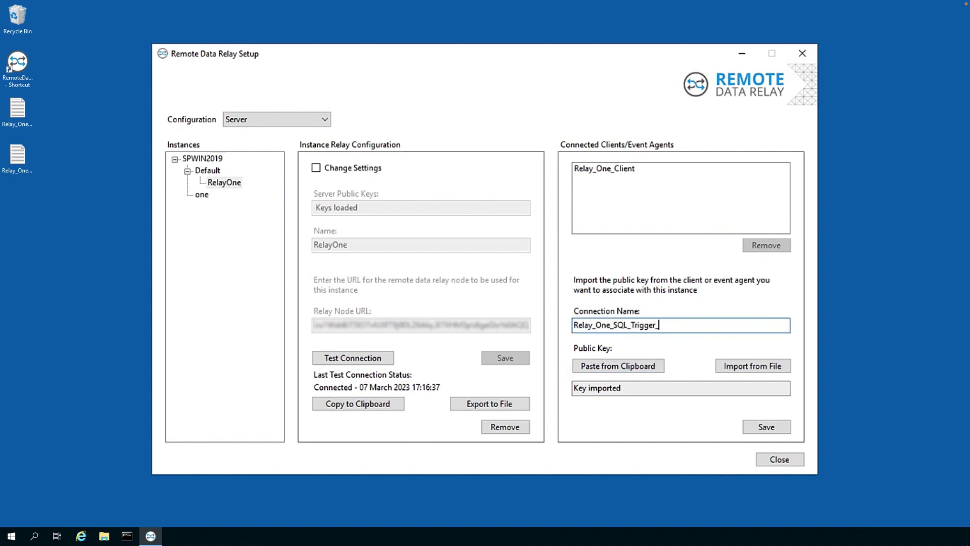
pyautogui.click(767, 427)
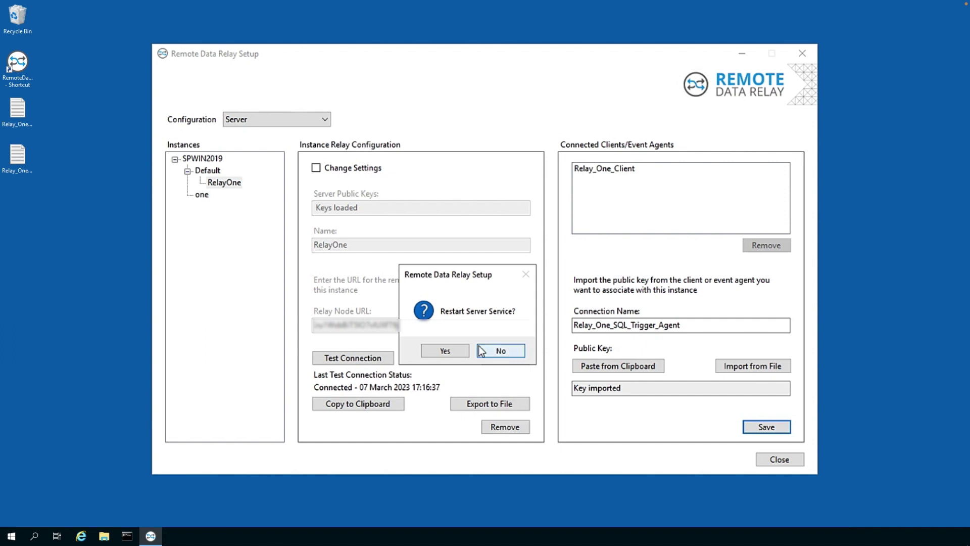
pyautogui.click(451, 351)
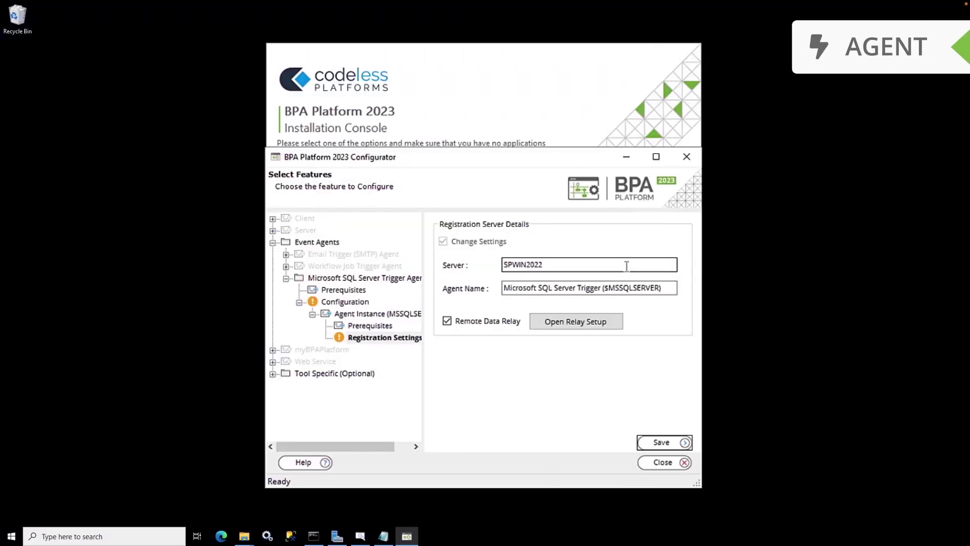
# Step: Register the agent against server RelayOne with the administrator password, then close the configurator, leaving the new instance unconfigured
pyautogui.moveTo(632, 265); pyautogui.dragTo(487, 272)
pyautogui.write('RelayOne')
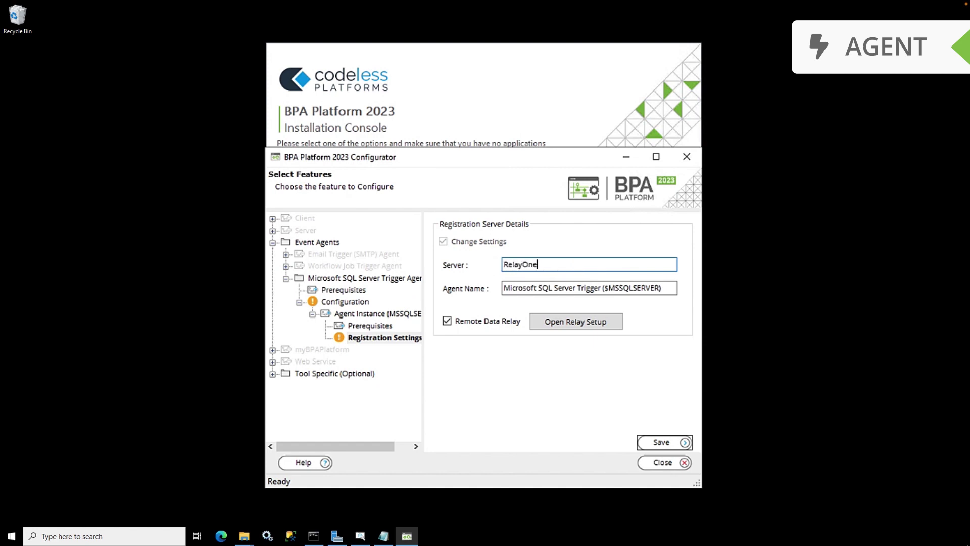
pyautogui.click(660, 447)
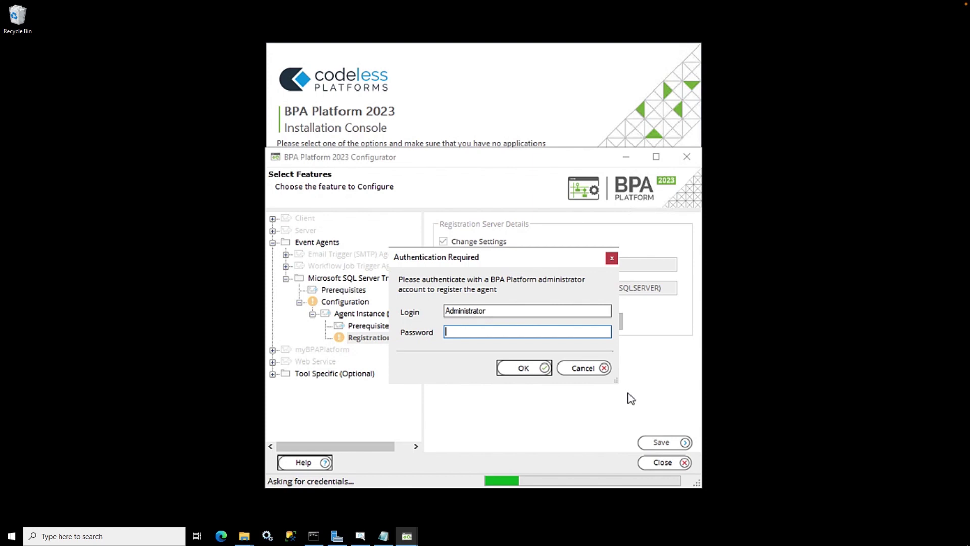
pyautogui.write('********')
pyautogui.click(532, 370)
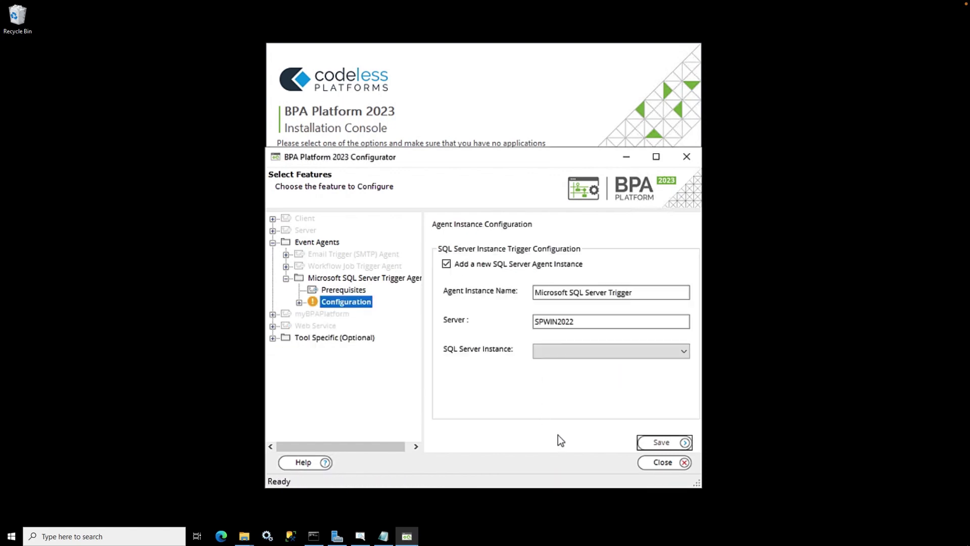
pyautogui.click(663, 467)
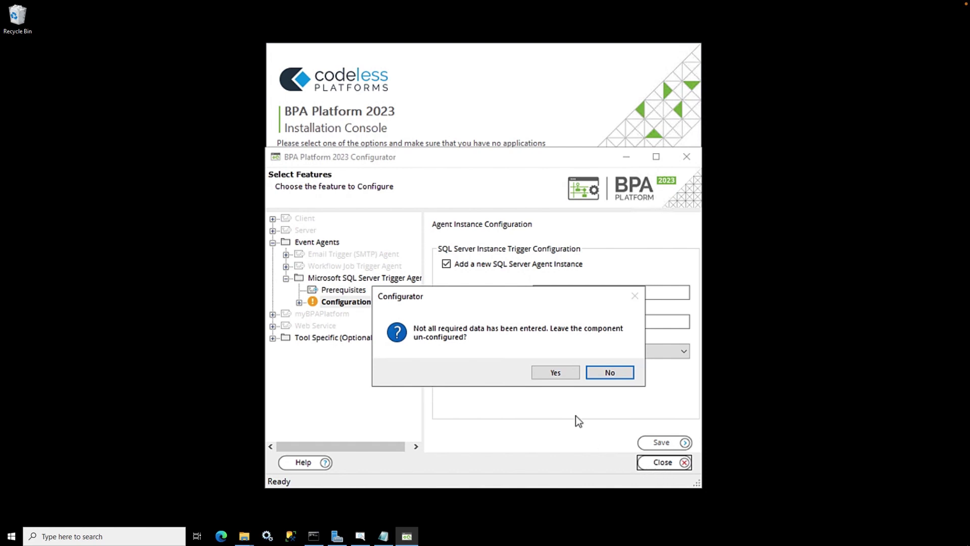
pyautogui.click(563, 374)
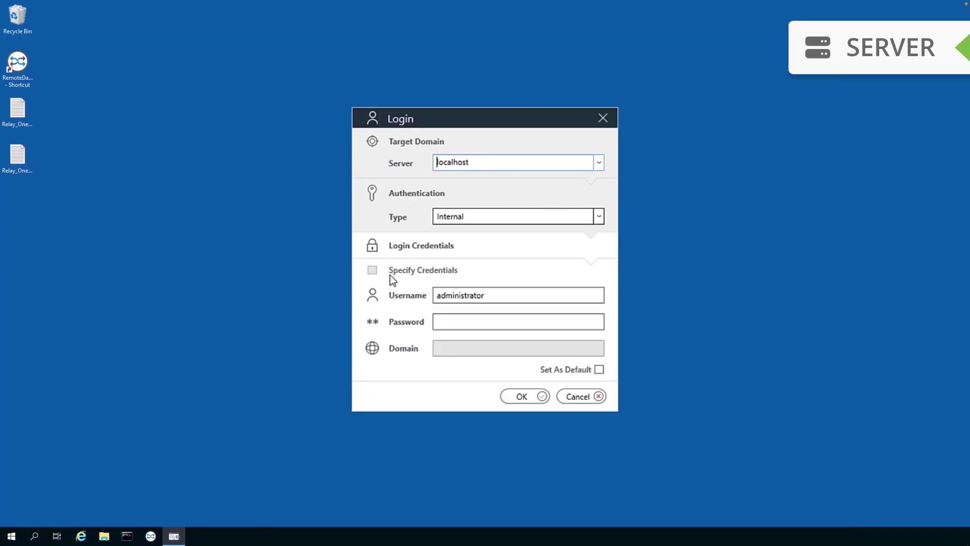
# Step: Log in to the local BPA Platform server with the password and open the System > Agents list
pyautogui.click(501, 322)
pyautogui.write('P')
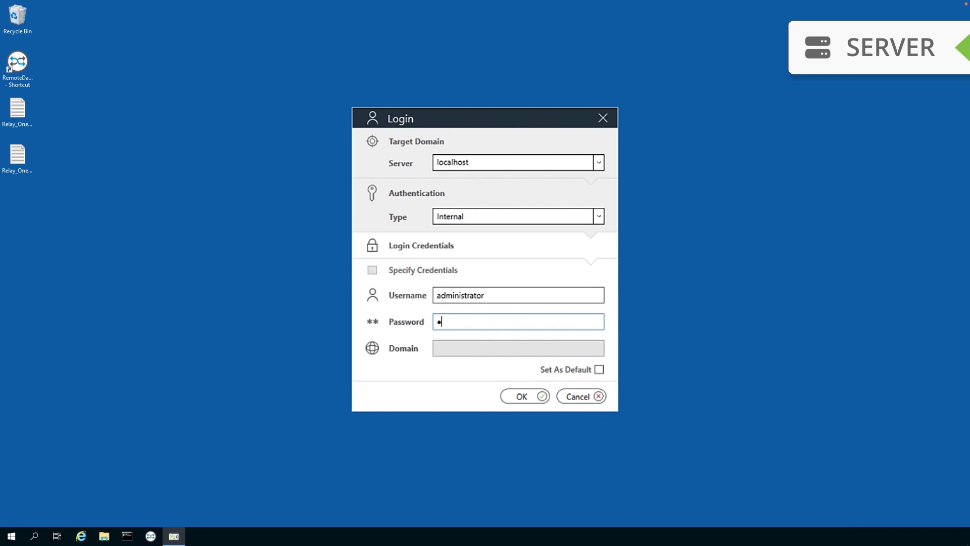
pyautogui.write('assword')
pyautogui.click(529, 398)
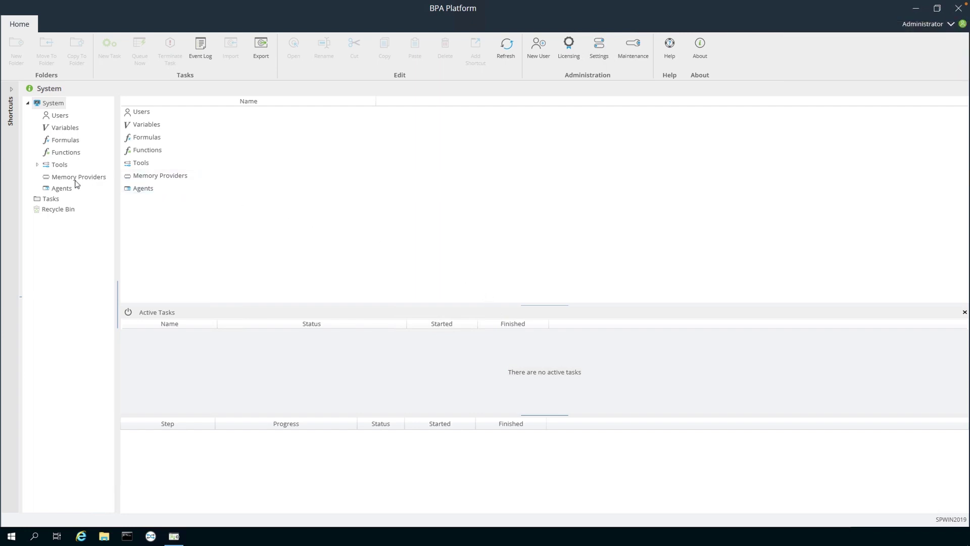
pyautogui.click(57, 189)
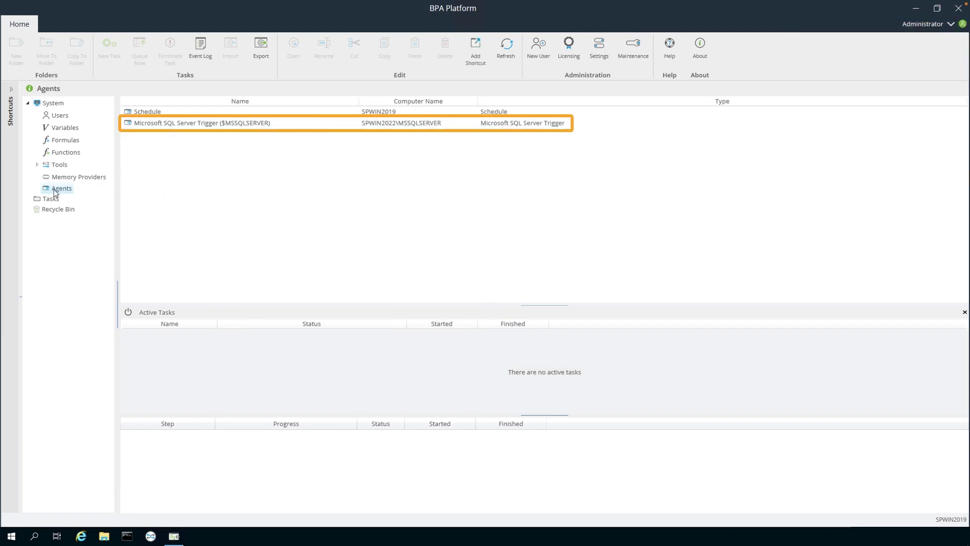